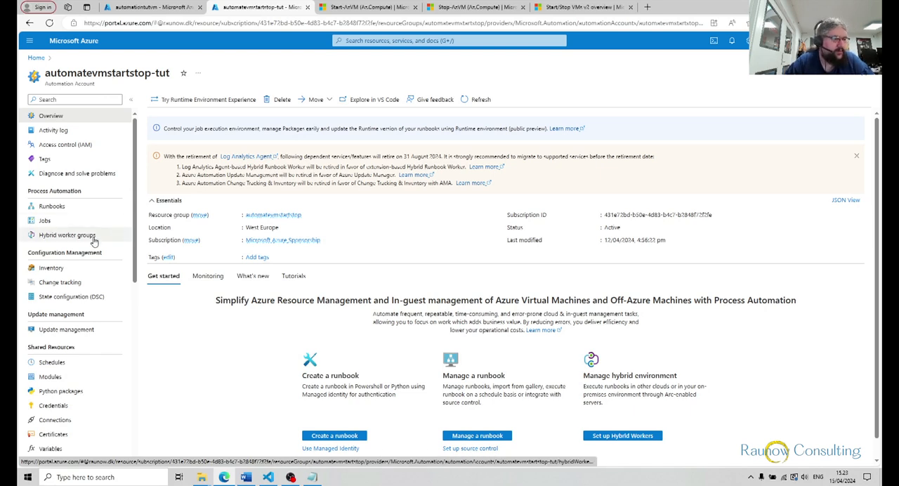
Open the managed identity settings of the automatevmstartstop-tut automation account to check the system-assigned identity's status
scroll(95, 241, down, 3)
scroll(94, 242, down, 2)
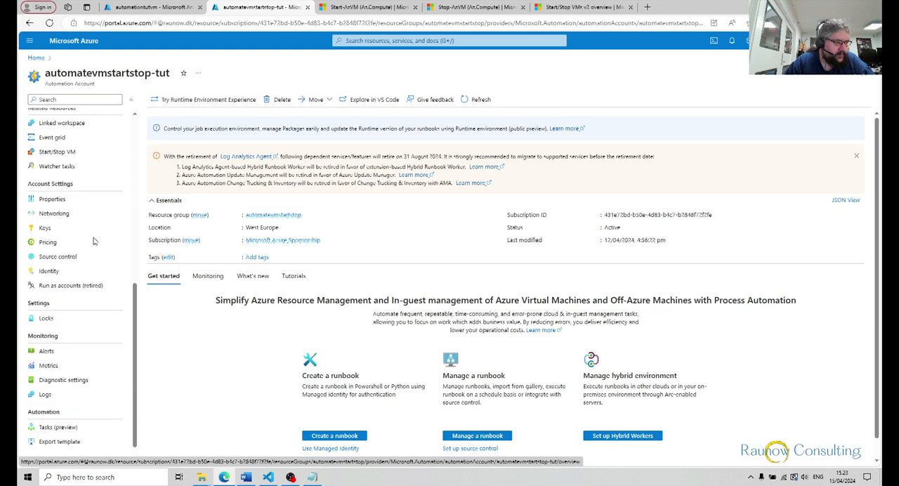
click(36, 275)
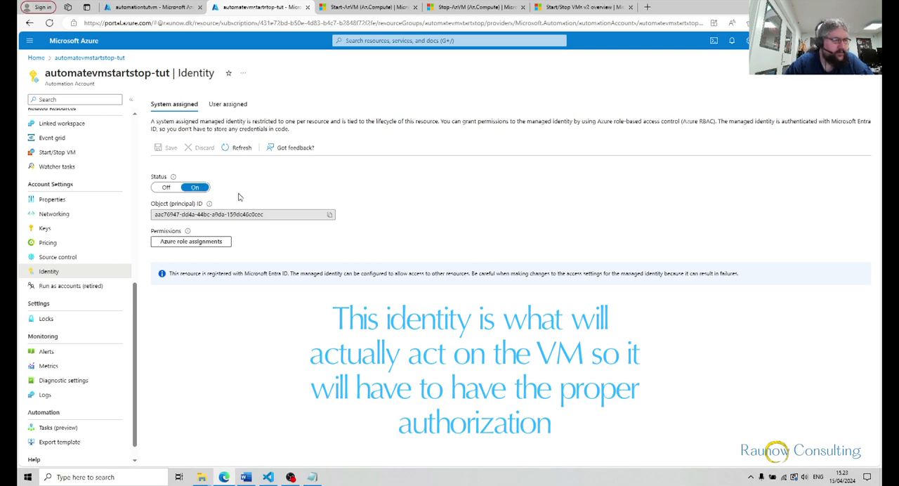
Start a new role assignment in the access control settings of the automationtutvm virtual machine
click(178, 11)
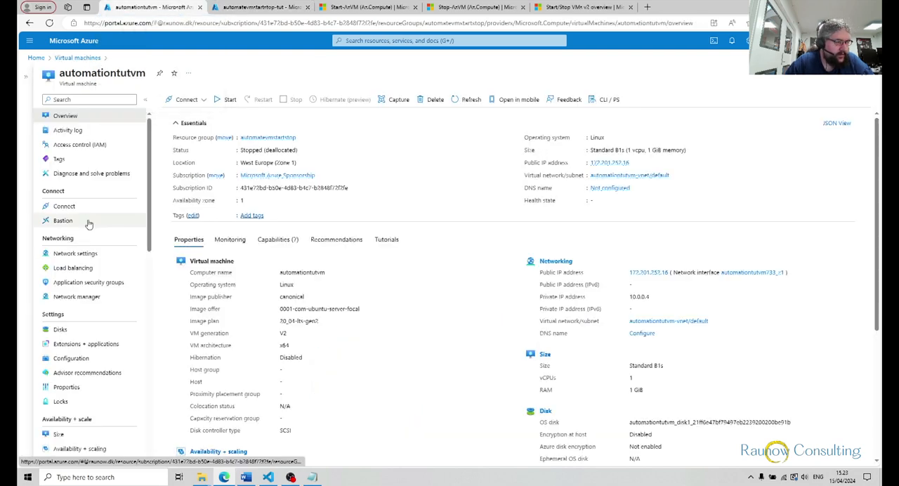
scroll(89, 223, down, 3)
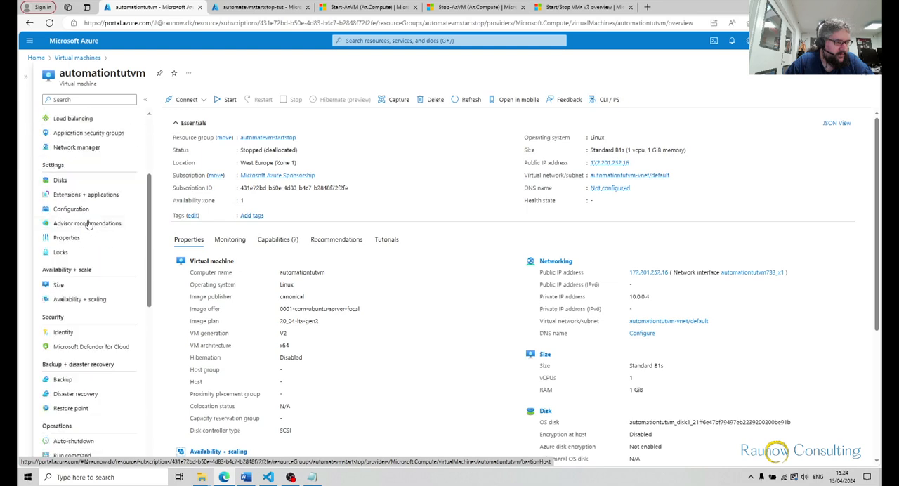
scroll(88, 224, down, 5)
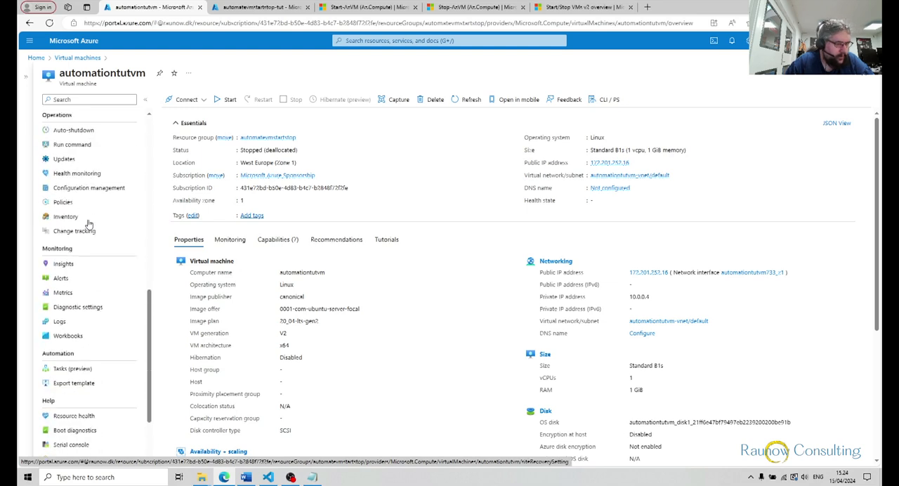
scroll(88, 224, up, 3)
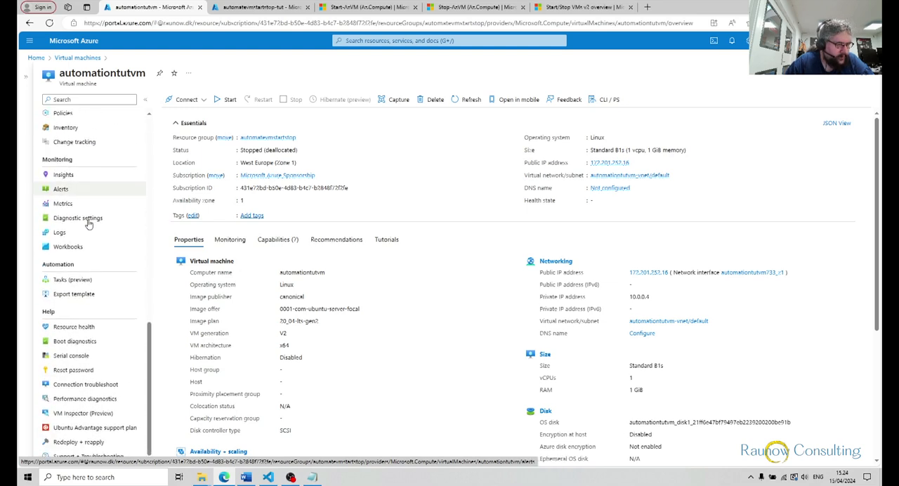
scroll(89, 224, up, 3)
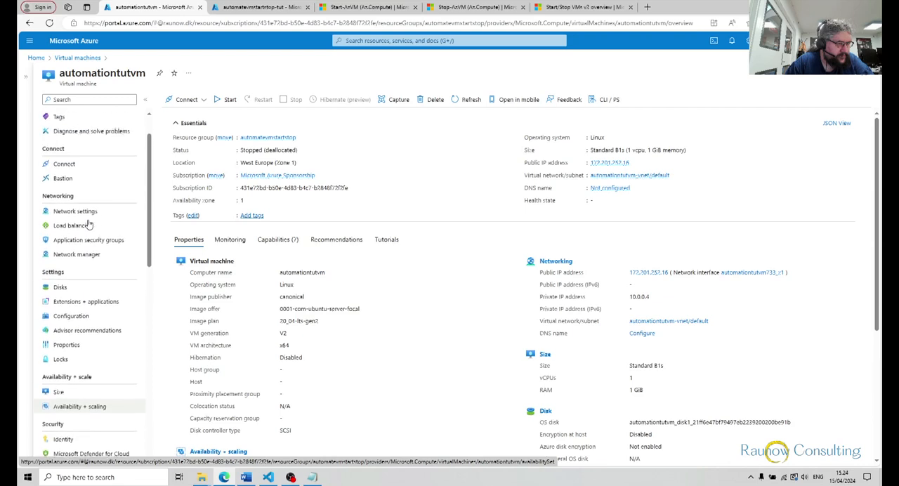
scroll(89, 223, up, 1)
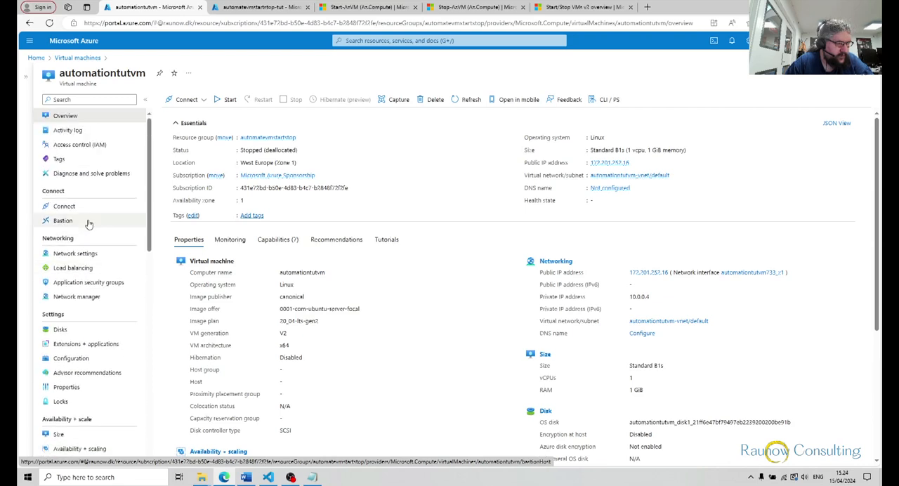
click(90, 145)
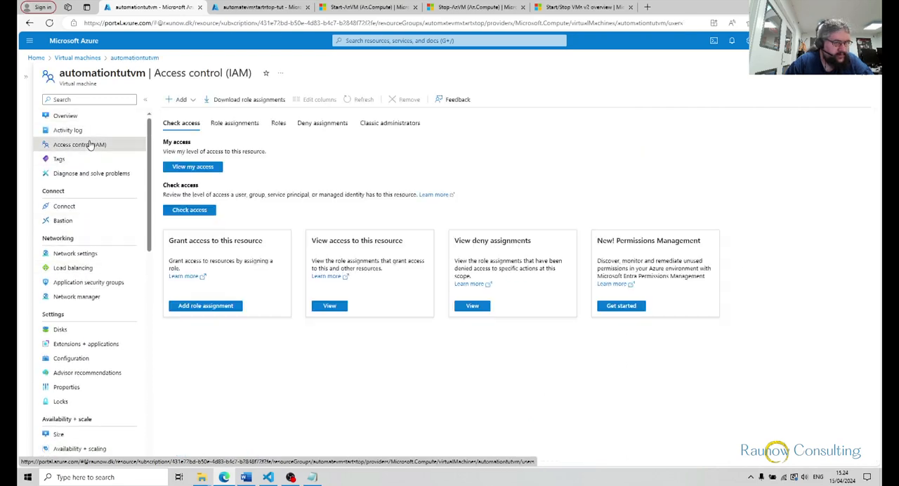
click(196, 102)
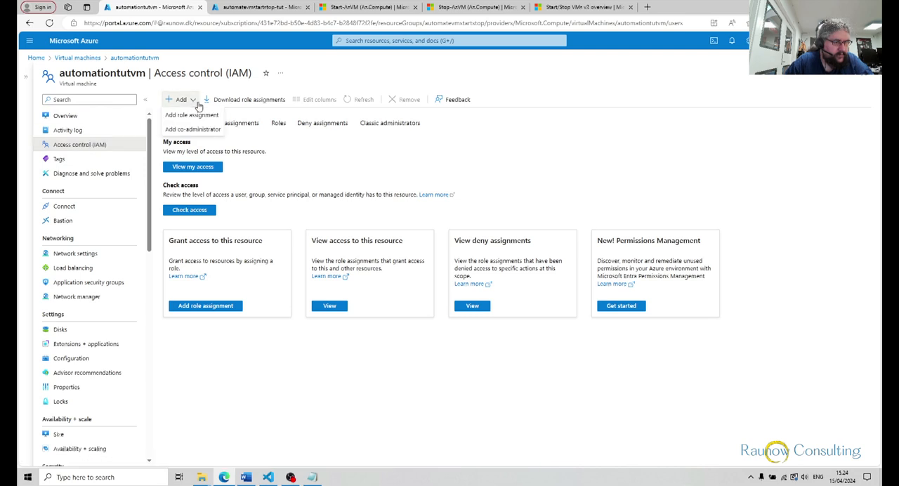
click(181, 114)
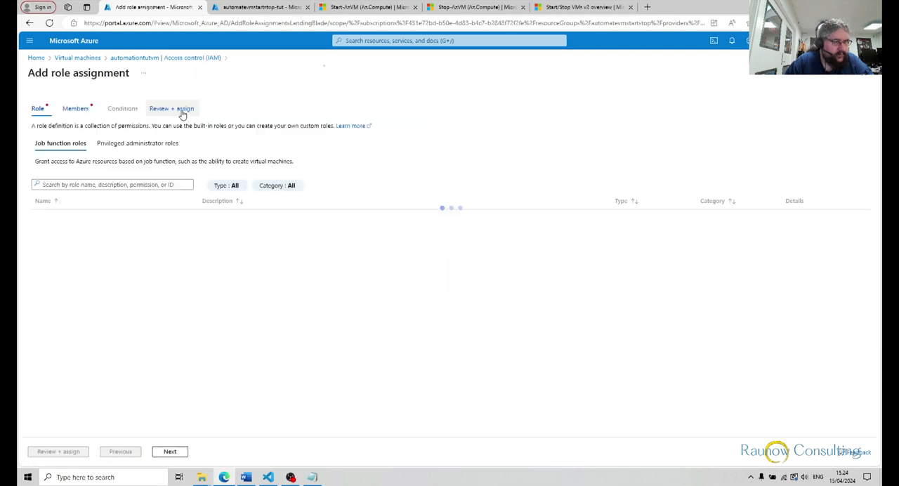
Search the job function roles for "contri" and choose Virtual Machine Contributor as the role to assign
click(69, 184)
text(contri)
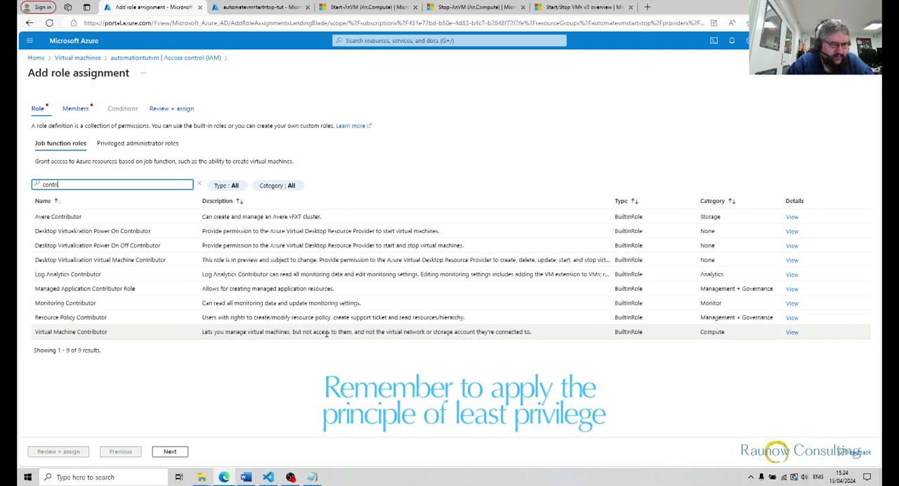
click(64, 332)
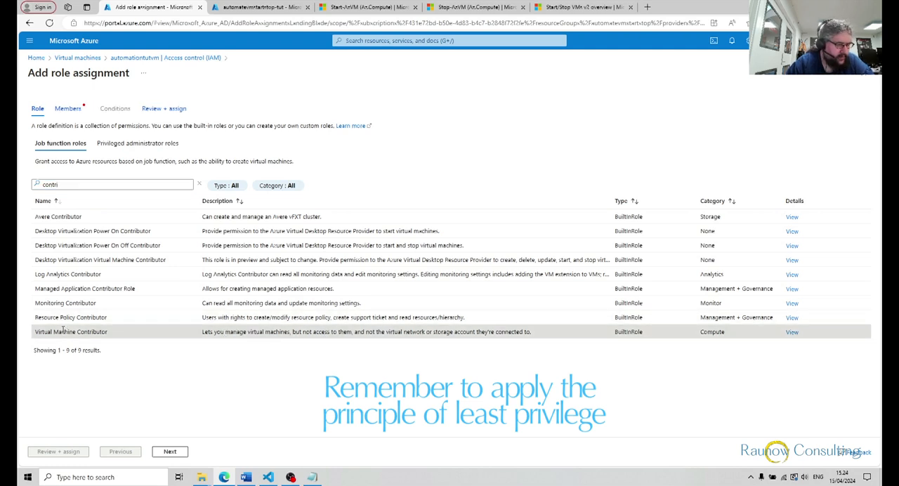
click(175, 452)
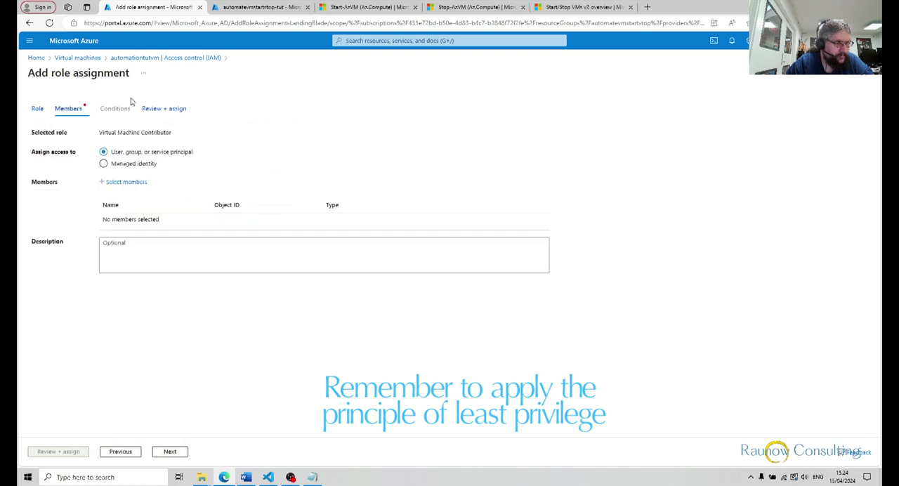
Add the managed identity of the automatevmstartstop-tut automation account as the member and submit the role assignment
click(104, 163)
click(112, 182)
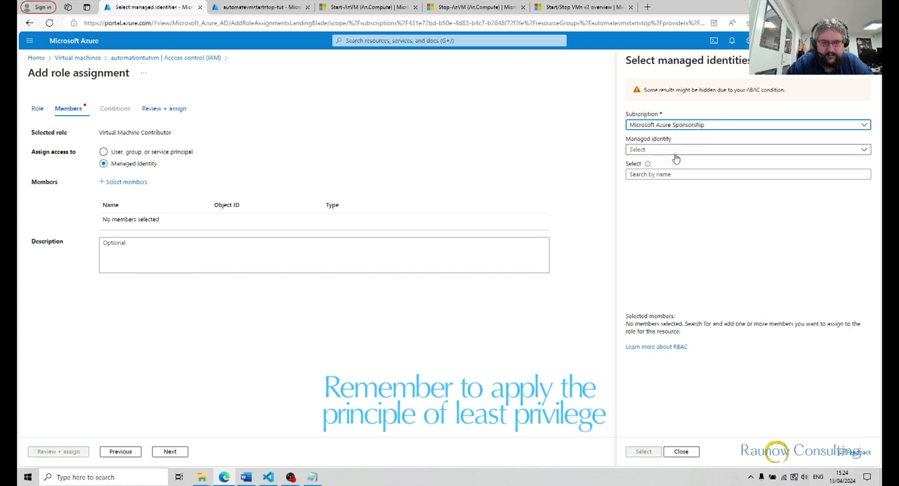
click(675, 150)
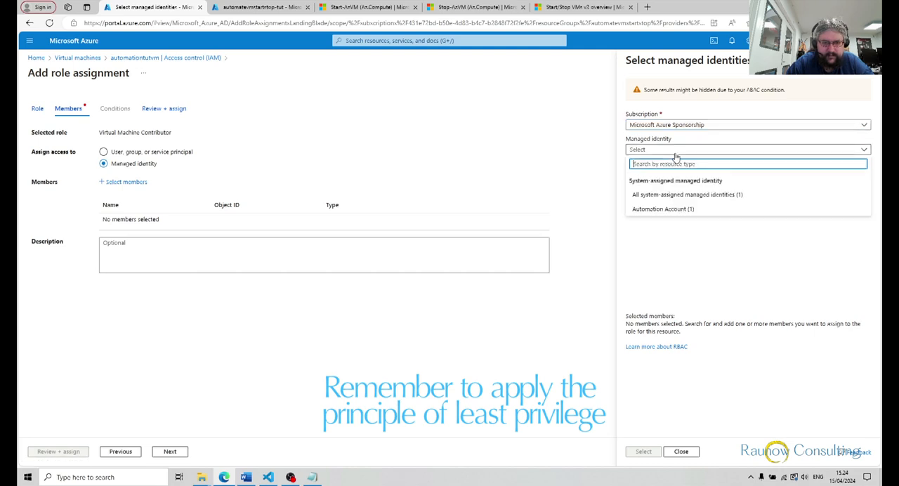
click(670, 209)
click(672, 202)
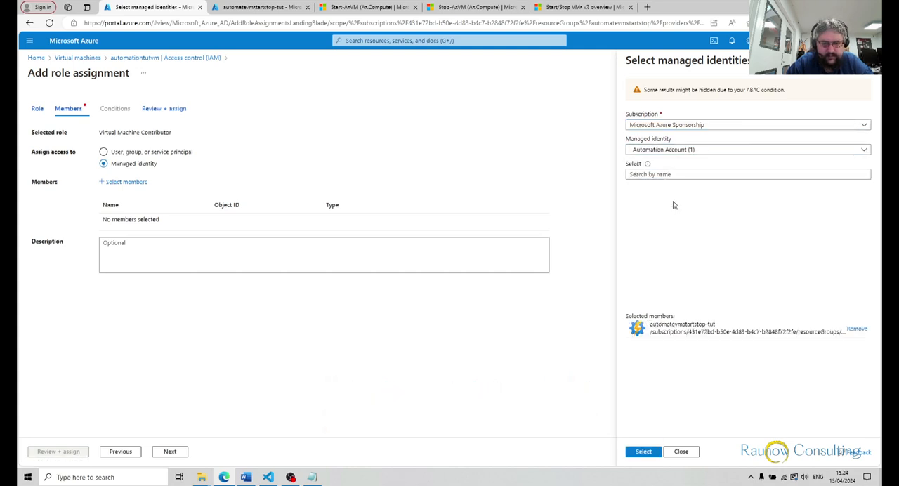
click(641, 451)
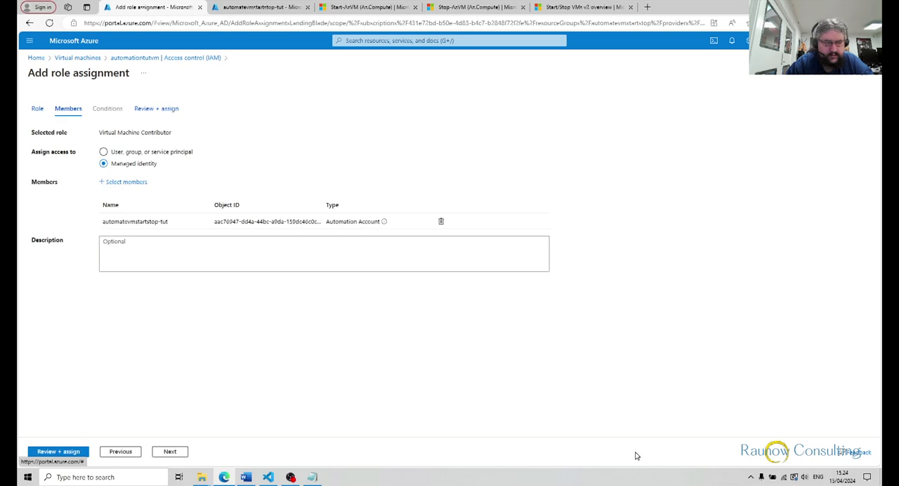
click(59, 452)
click(71, 454)
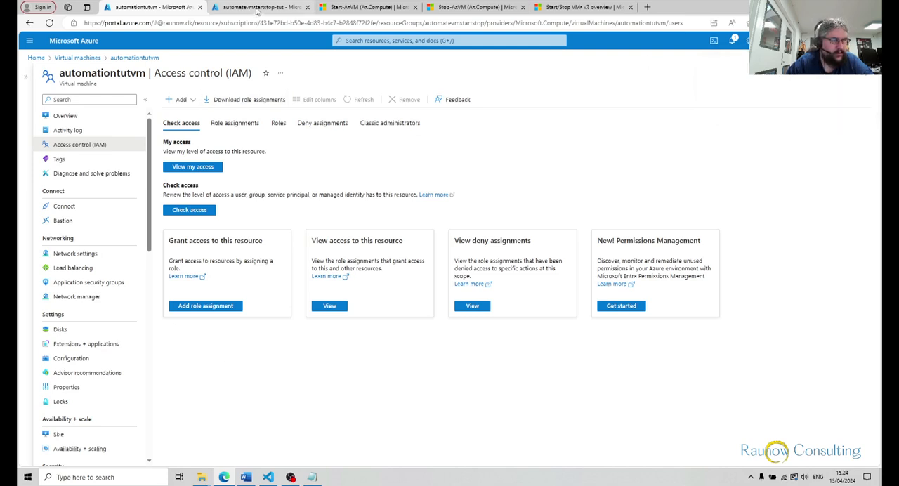
Check the Azure role assignments of the automation account's system-assigned identity
click(257, 9)
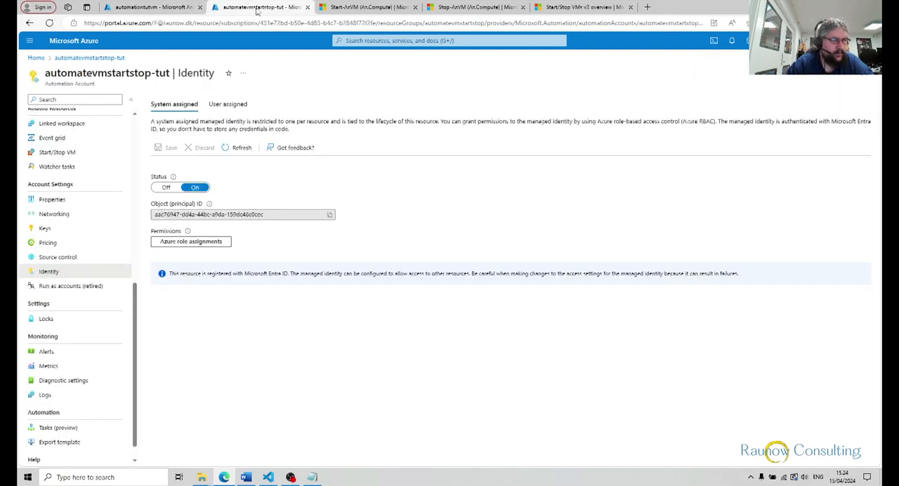
click(176, 242)
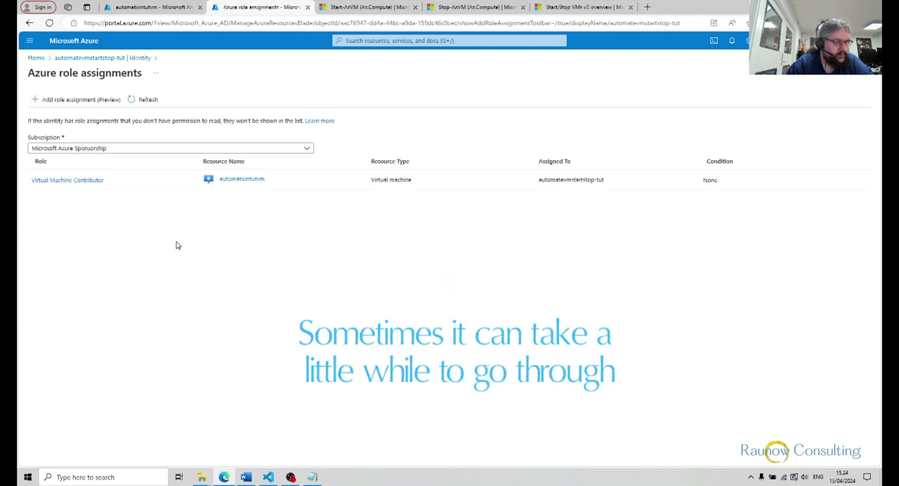
Go back through the portal home to the automatevmstartstop-tut automation account and open its runbooks
click(36, 58)
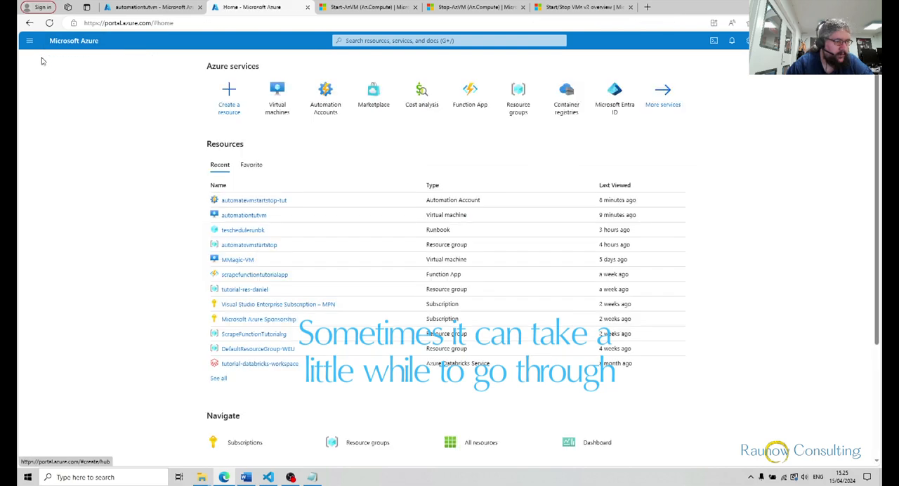
click(323, 104)
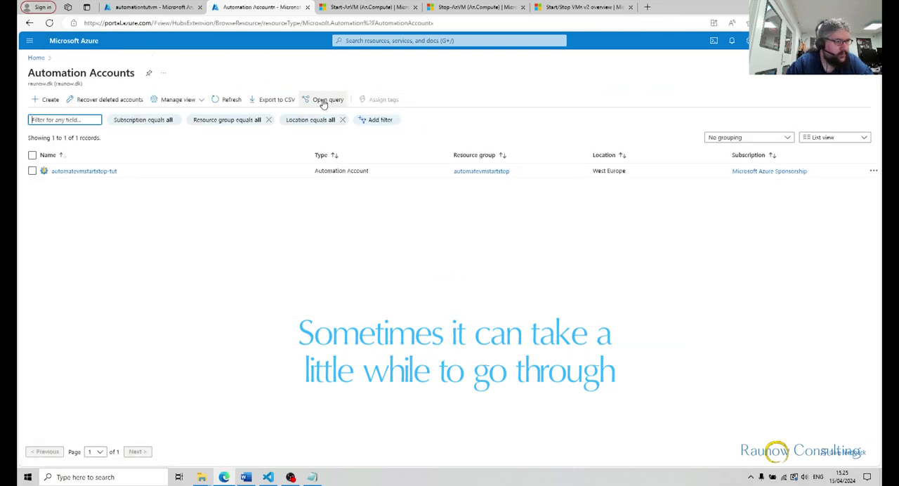
click(60, 173)
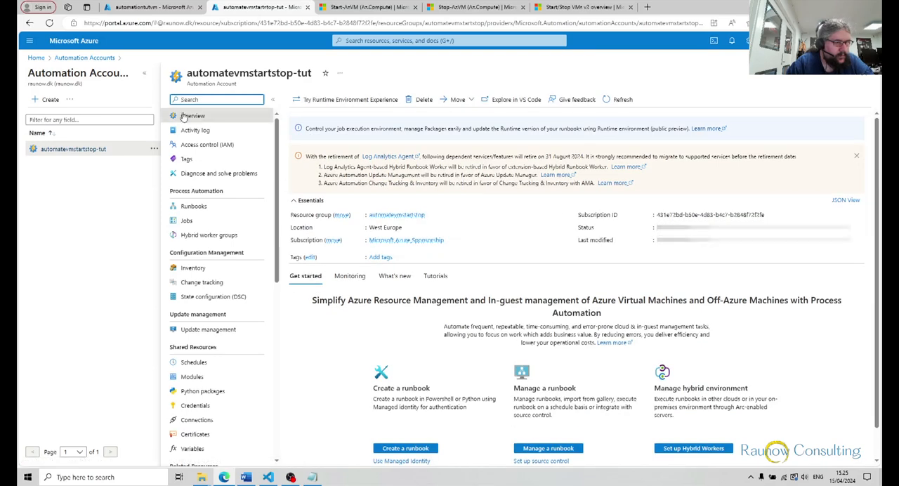
click(144, 73)
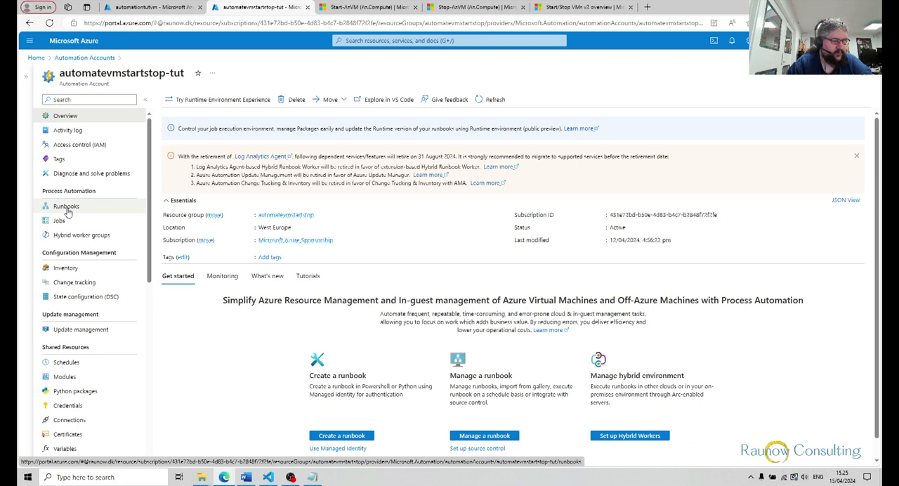
click(67, 208)
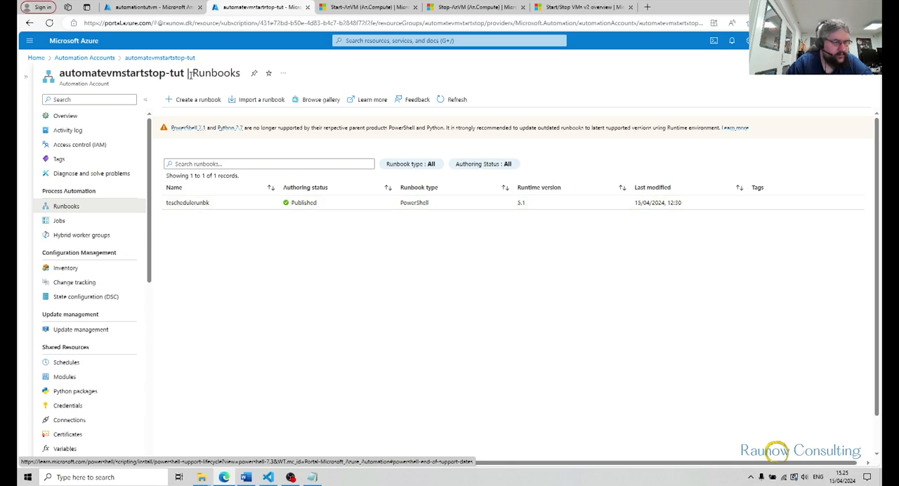
Create a runbook named startvmrunbk with type PowerShell and runtime version 5.1
click(189, 99)
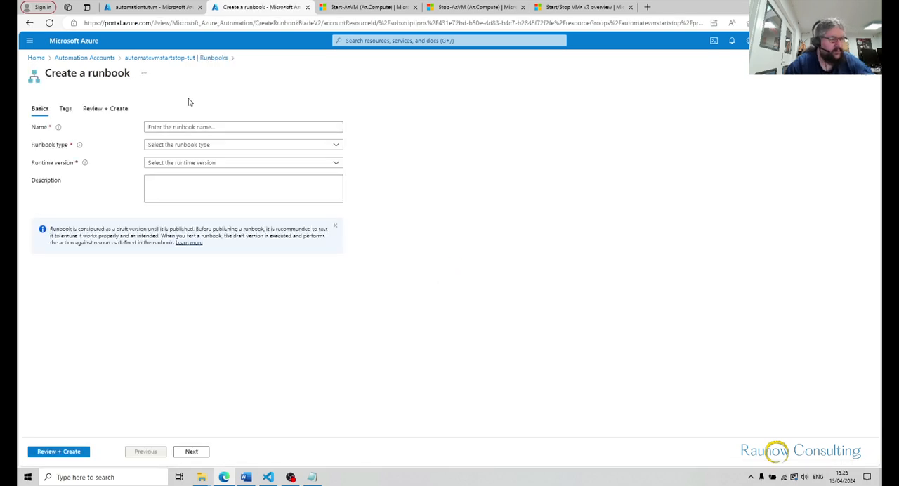
click(180, 125)
text(startvmrunbk)
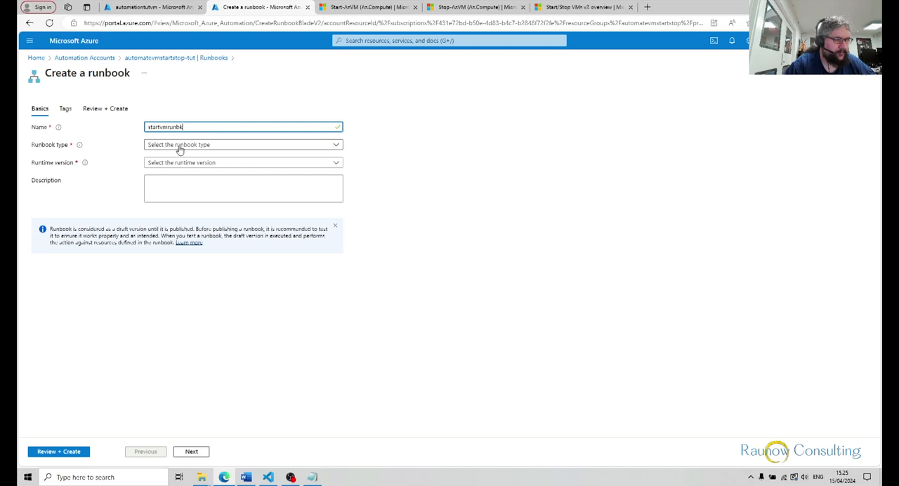
click(180, 146)
click(176, 156)
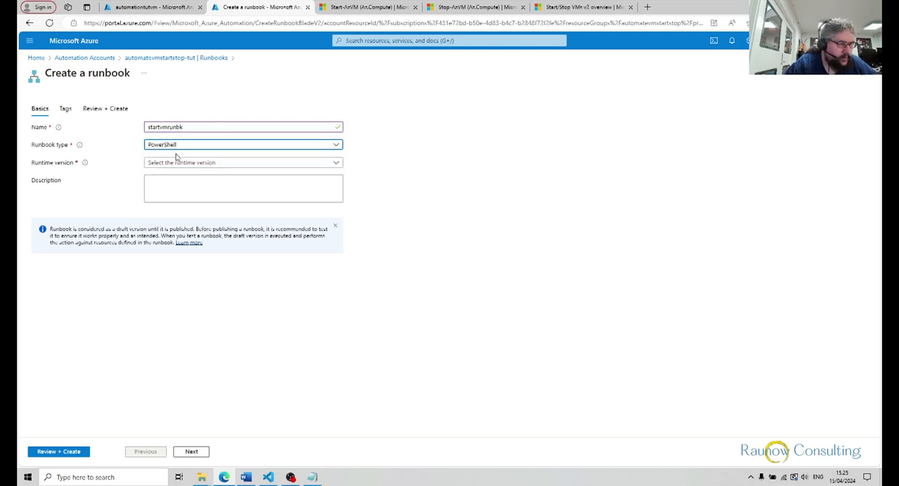
click(188, 163)
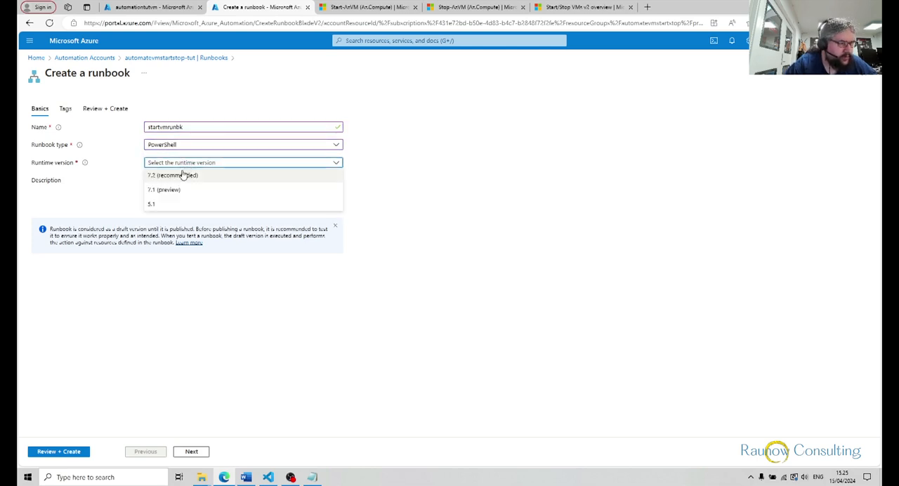
click(154, 205)
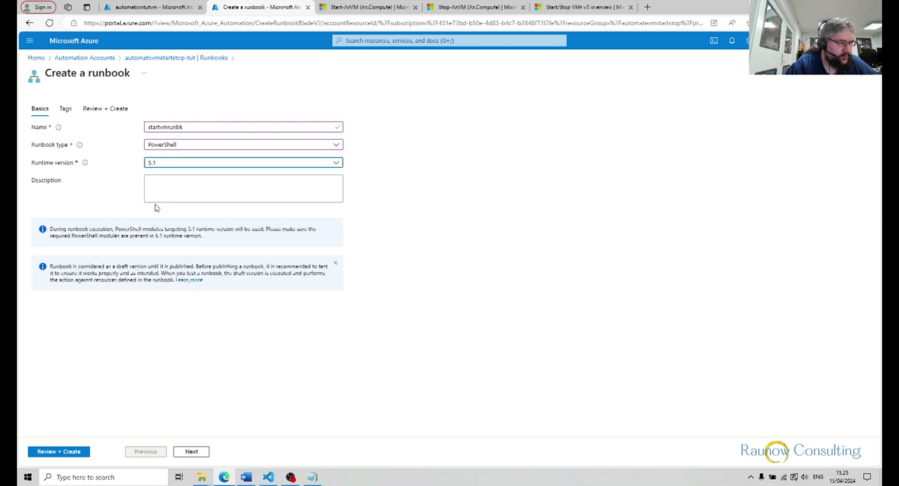
click(54, 451)
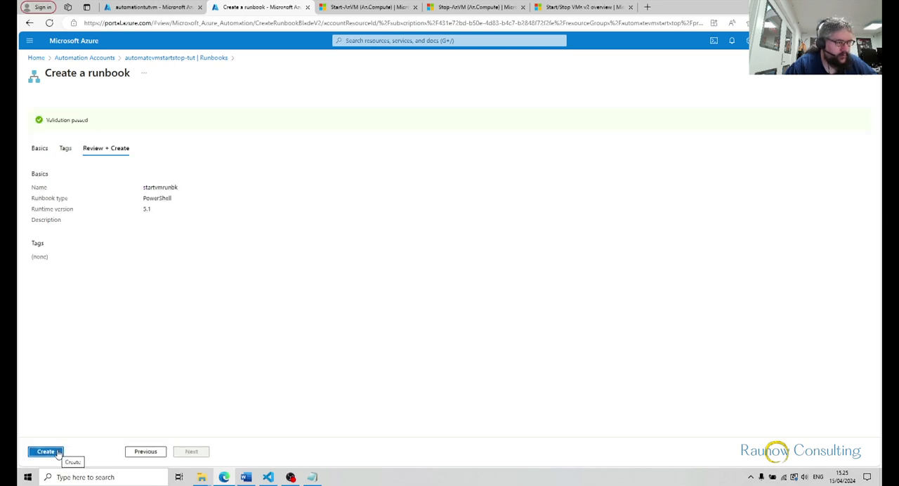
click(53, 451)
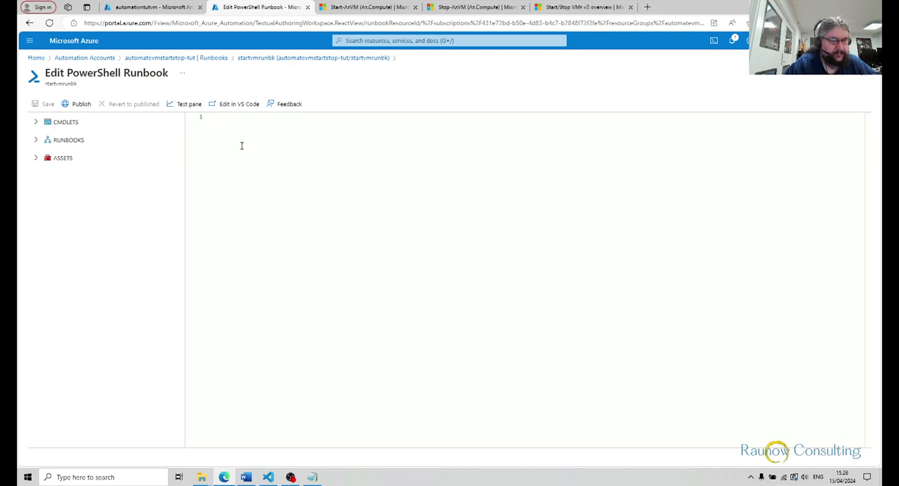
Open the modules of the automatevmstartstop-tut automation account and search them for compute
click(155, 59)
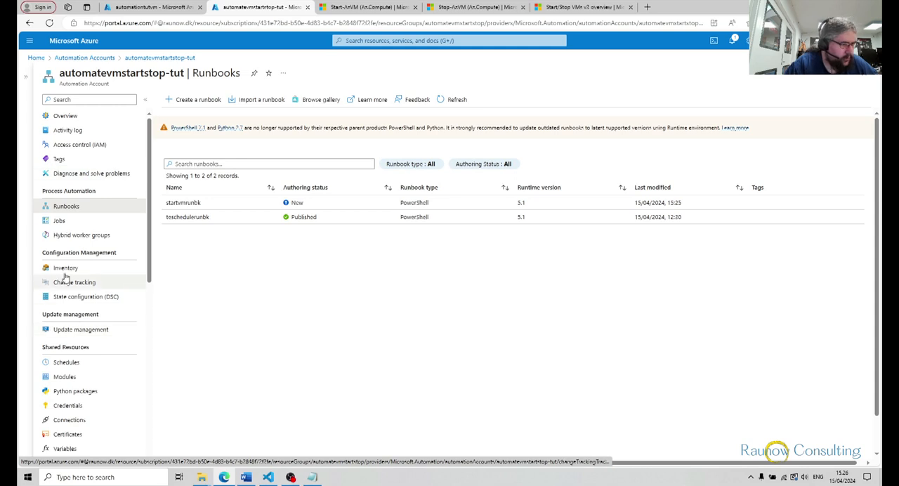
scroll(64, 279, down, 3)
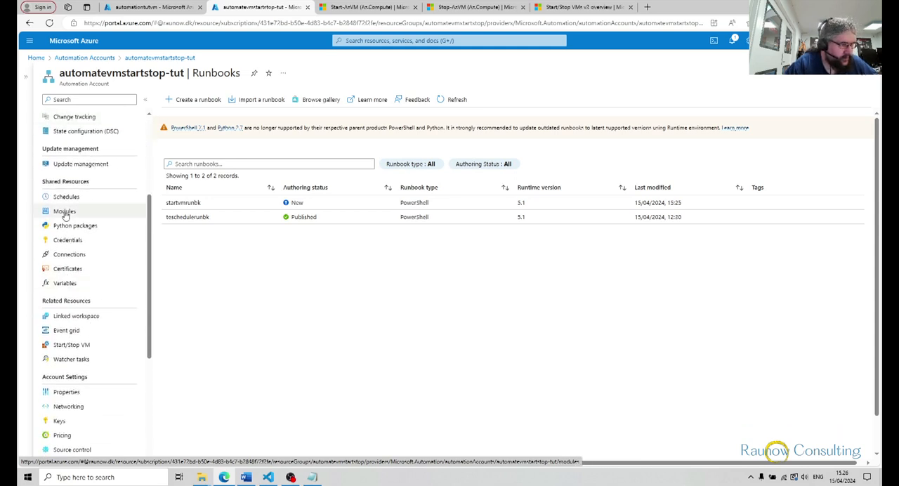
scroll(65, 215, up, 3)
scroll(70, 229, down, 5)
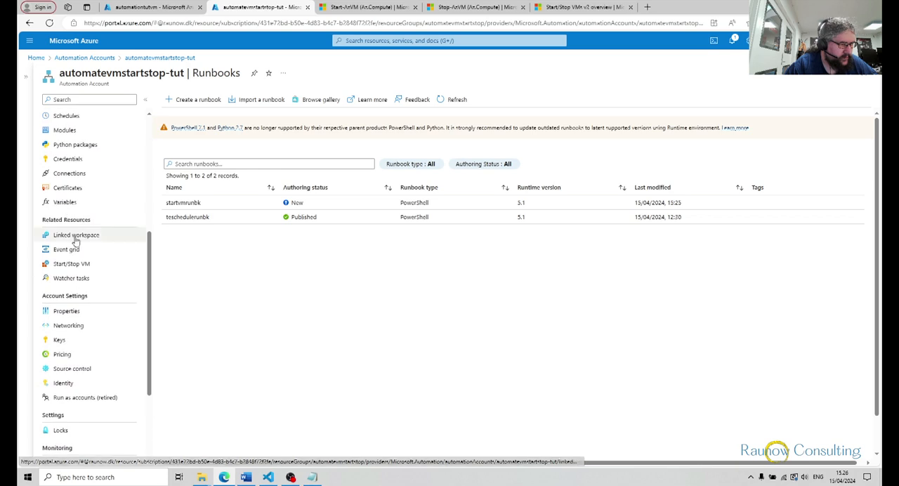
scroll(92, 281, down, 1)
scroll(92, 281, up, 1)
scroll(92, 281, up, 1)
click(63, 173)
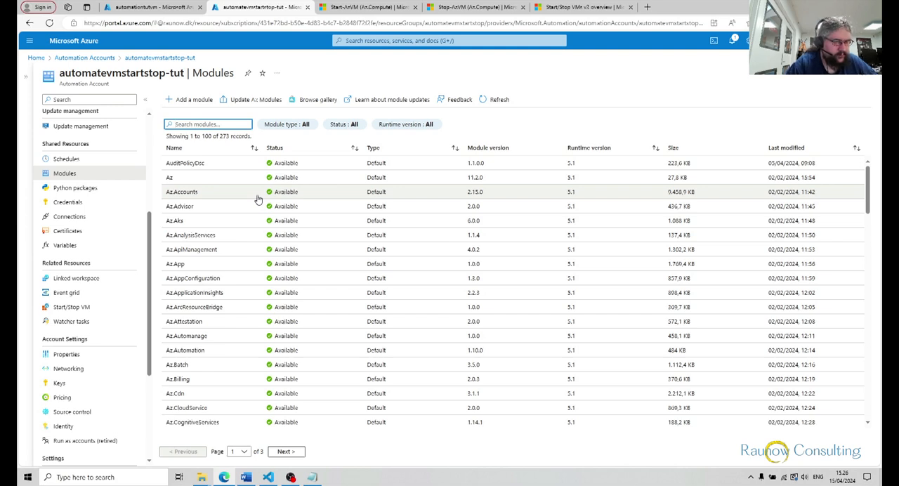
text(compute)
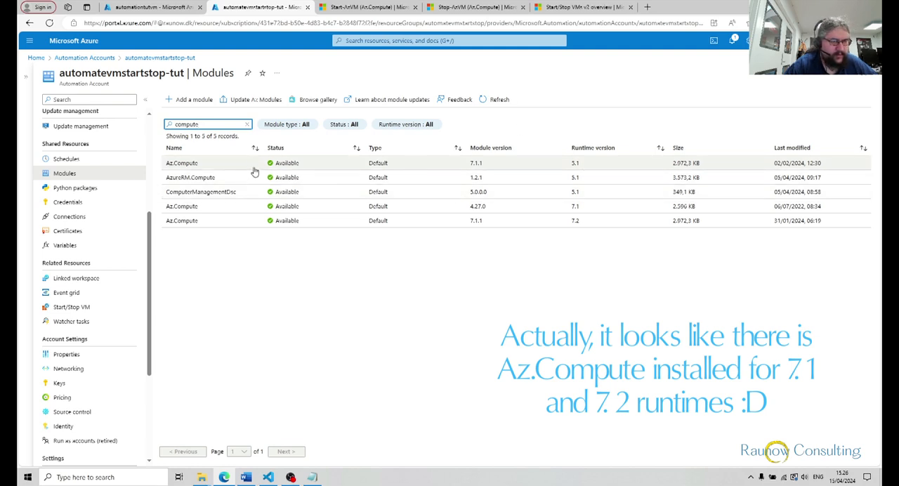
Look at the Start-AzVM and Stop-AzVM documentation pages, then return to the automation account's modules
click(398, 12)
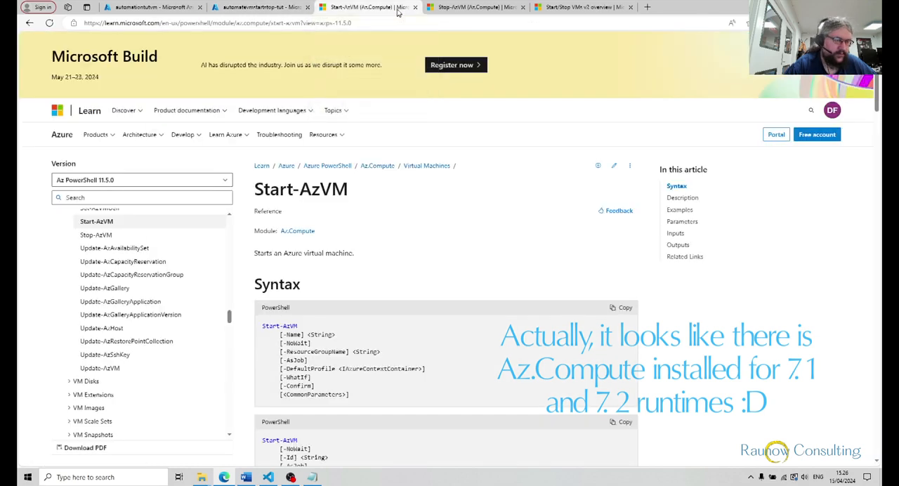
click(460, 7)
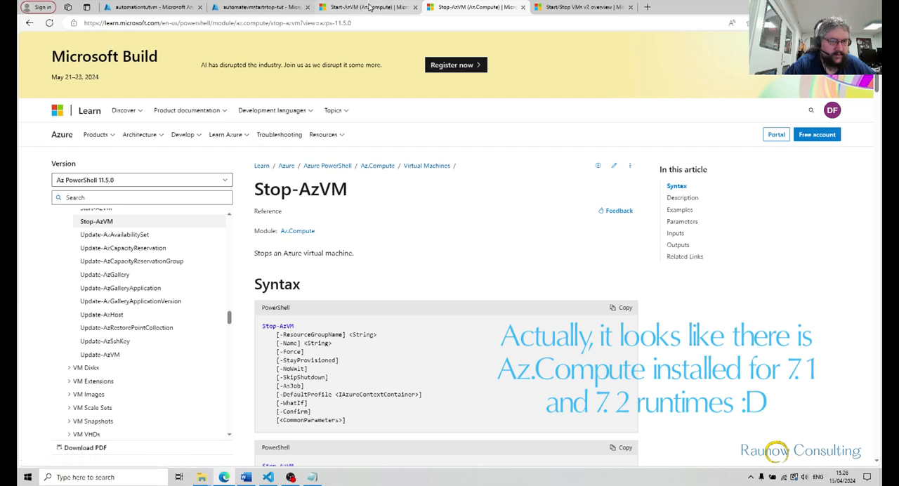
click(370, 7)
click(229, 6)
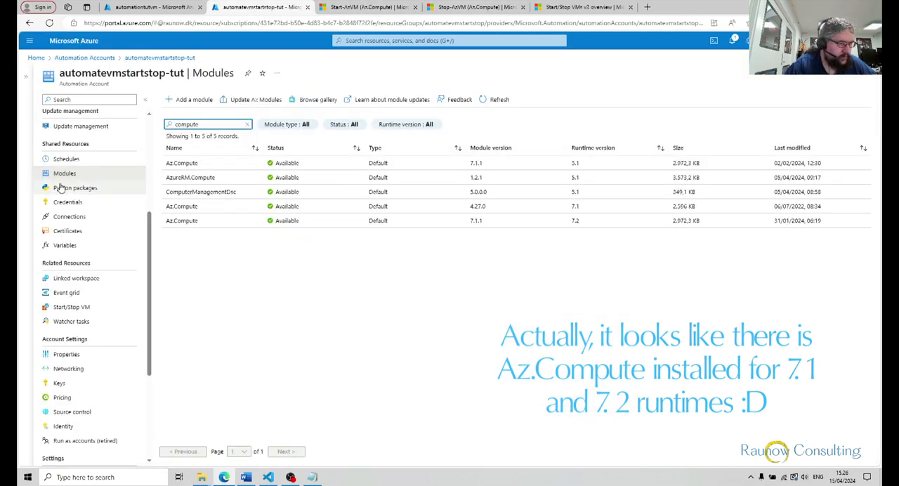
Open the startvmrunbk runbook from the account's runbooks and edit it in the portal
scroll(113, 179, up, 3)
scroll(112, 179, up, 1)
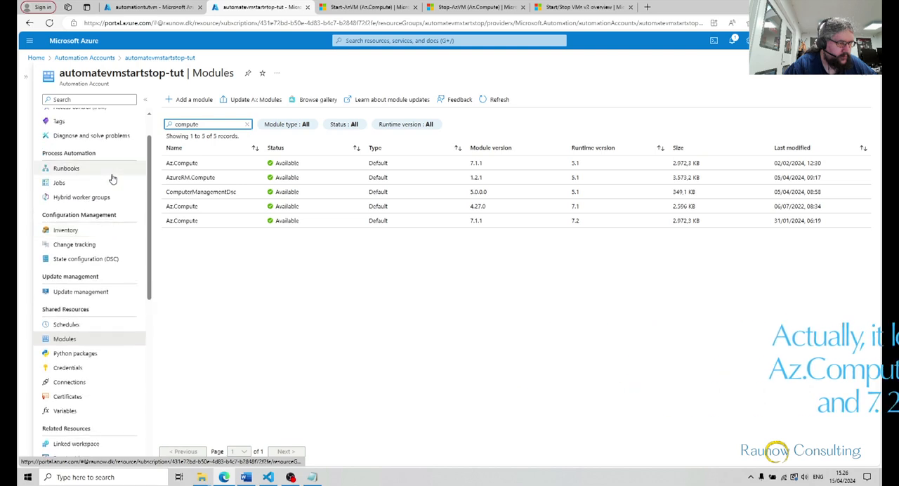
click(75, 174)
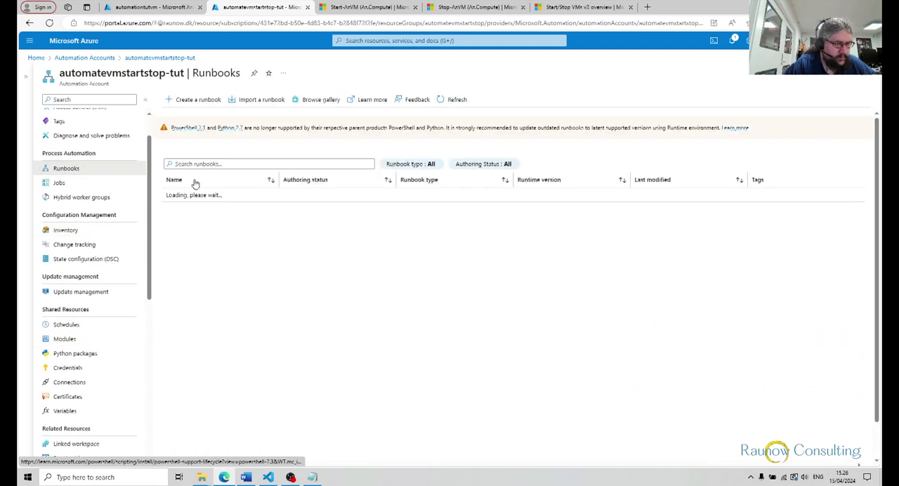
click(185, 205)
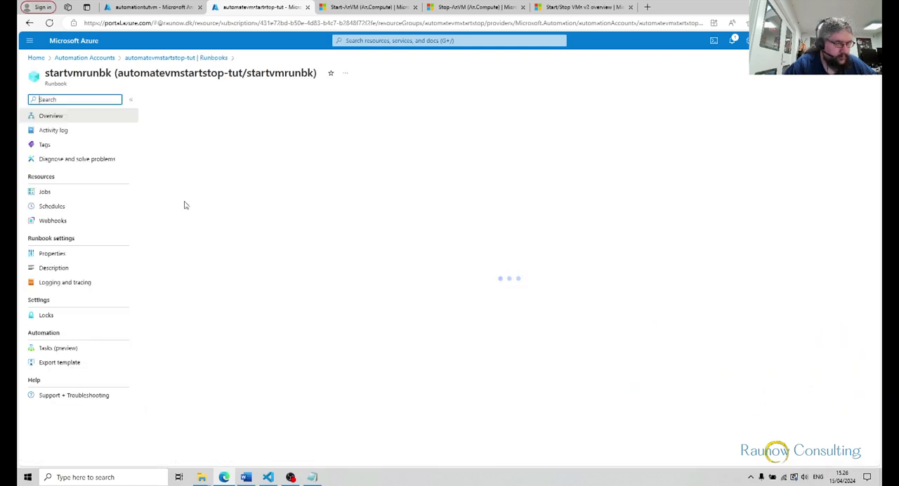
click(226, 99)
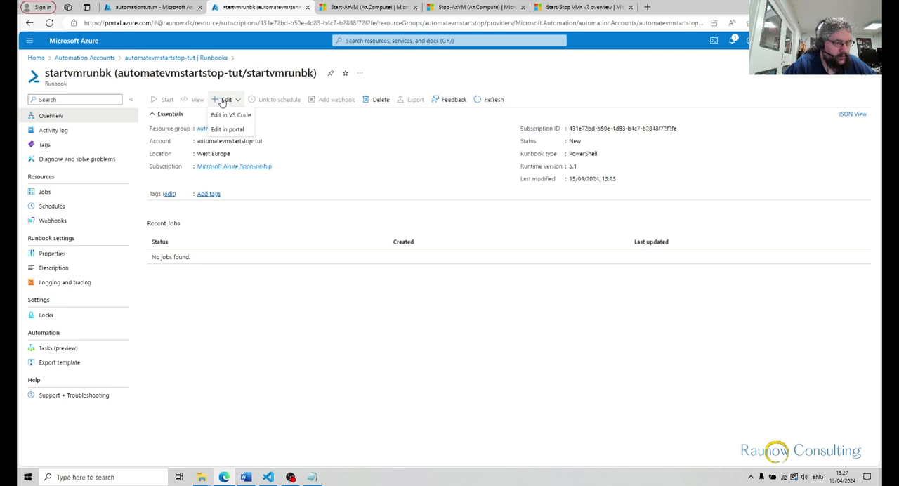
click(223, 130)
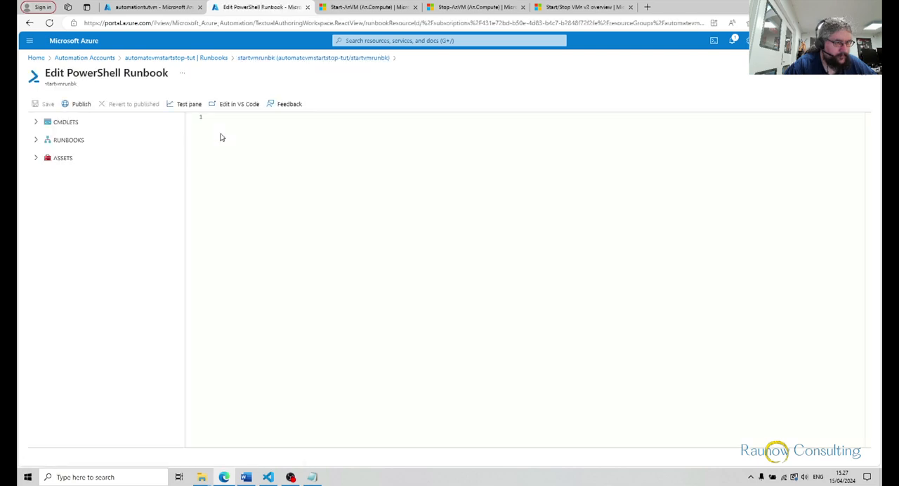
Switch to VS Code, copy the whole vmstartrunbk.ps1 script, and paste it into the startvmrunbk editor in the Azure portal
click(267, 477)
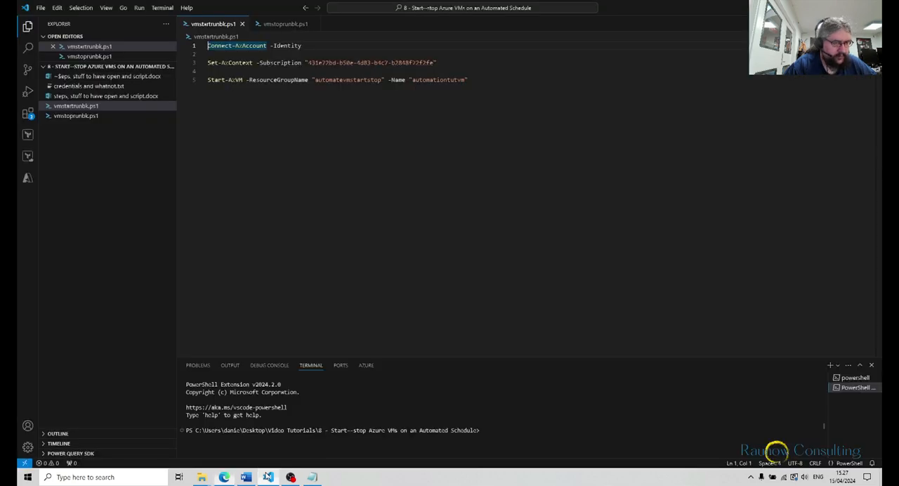
click(307, 93)
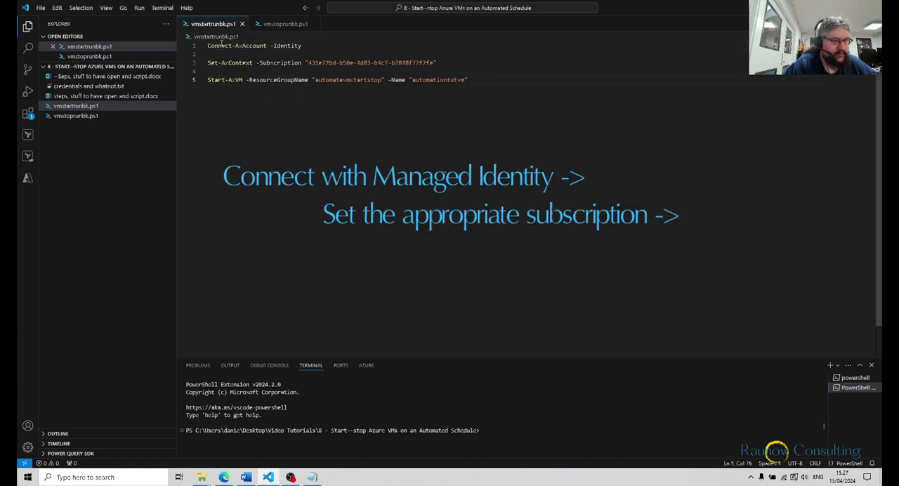
mouse_move(265, 44)
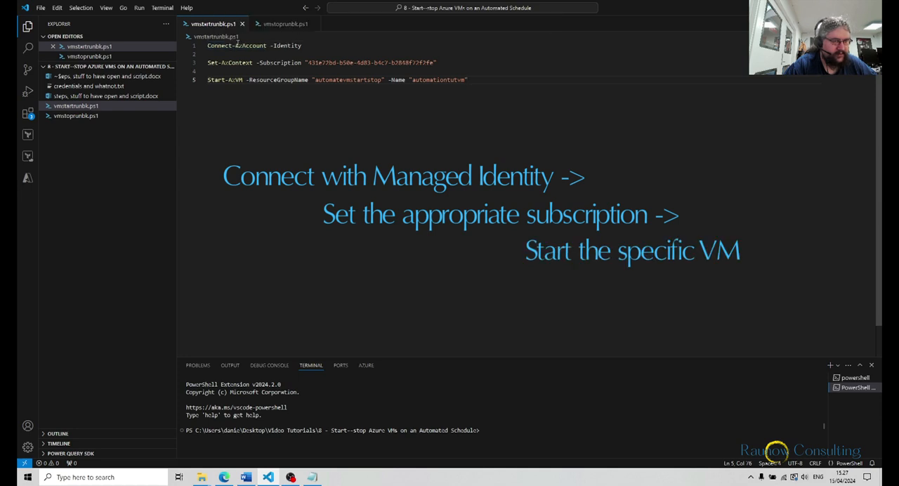
mouse_move(237, 44)
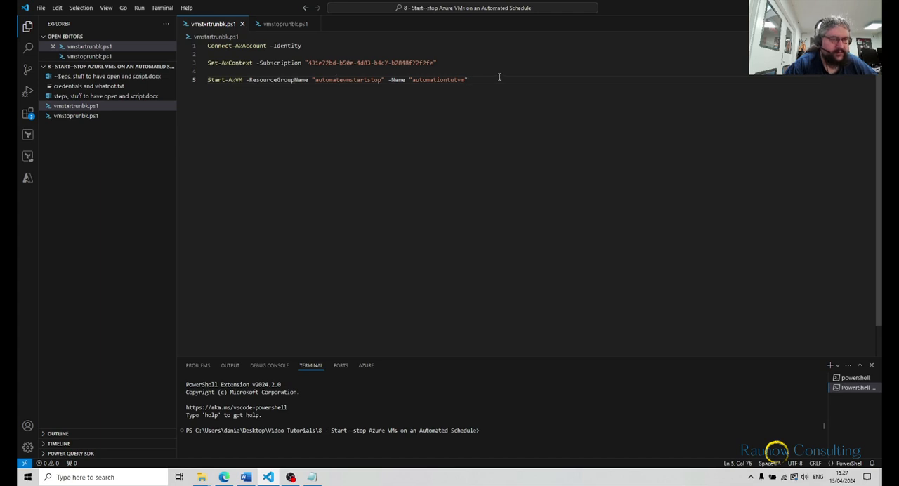
drag(494, 79, 199, 46)
key(ctrl+c)
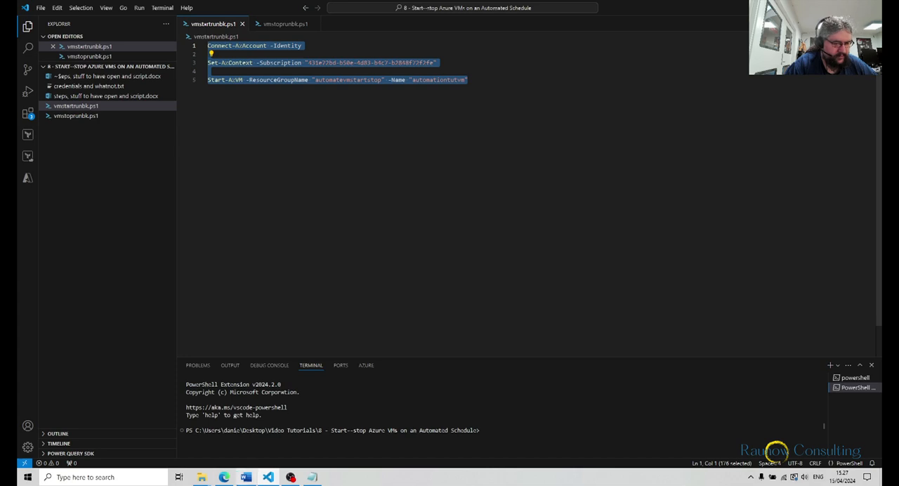
click(224, 477)
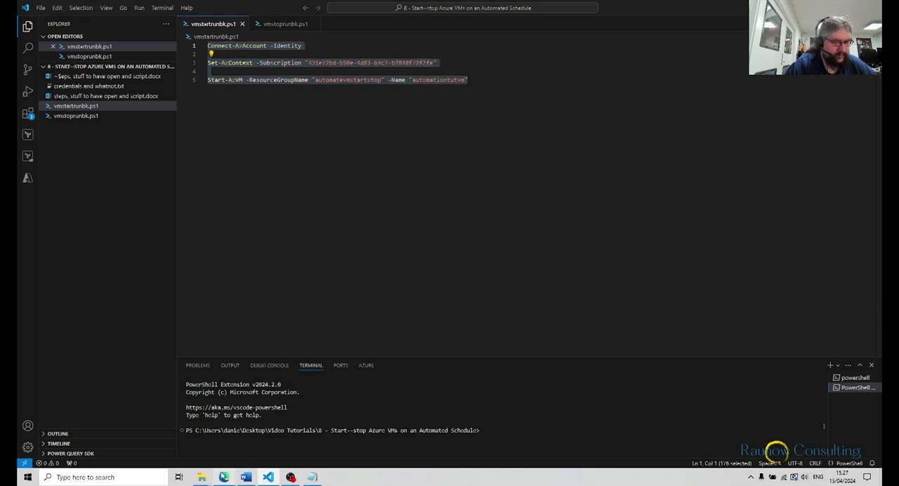
key(ctrl+v)
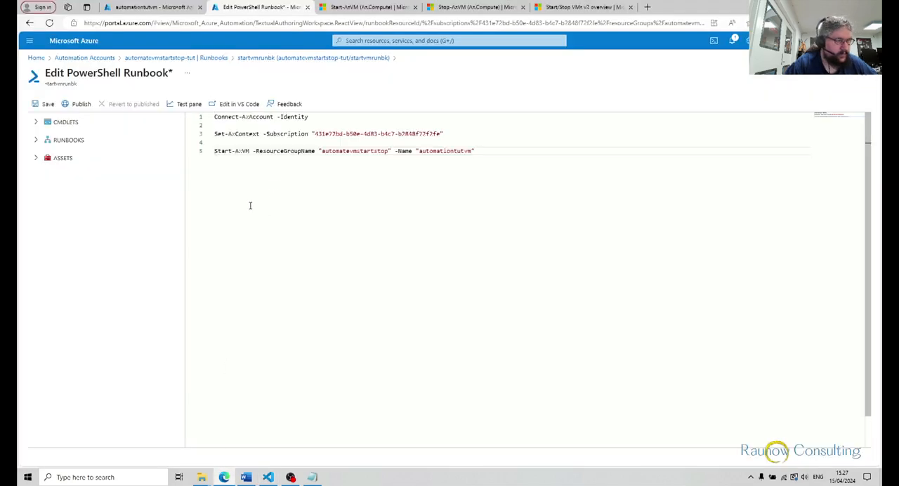
Save the startvmrunbk runbook and start a test run of it
click(46, 104)
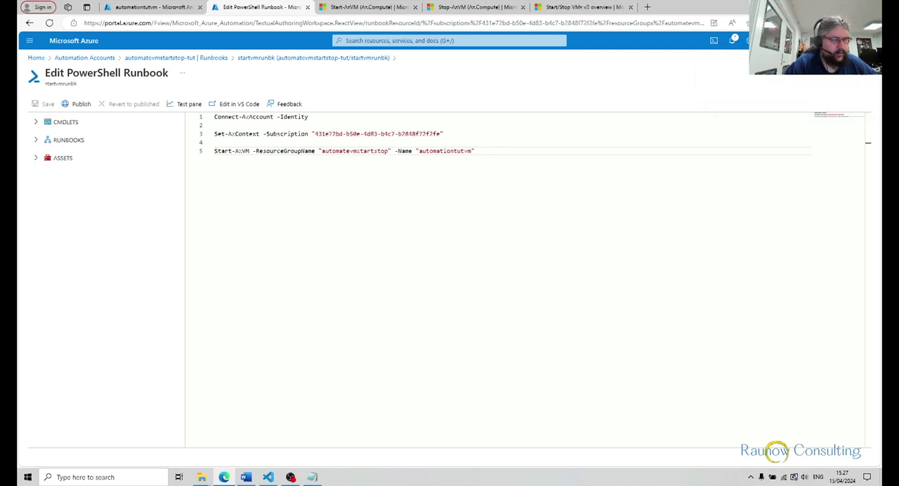
click(194, 110)
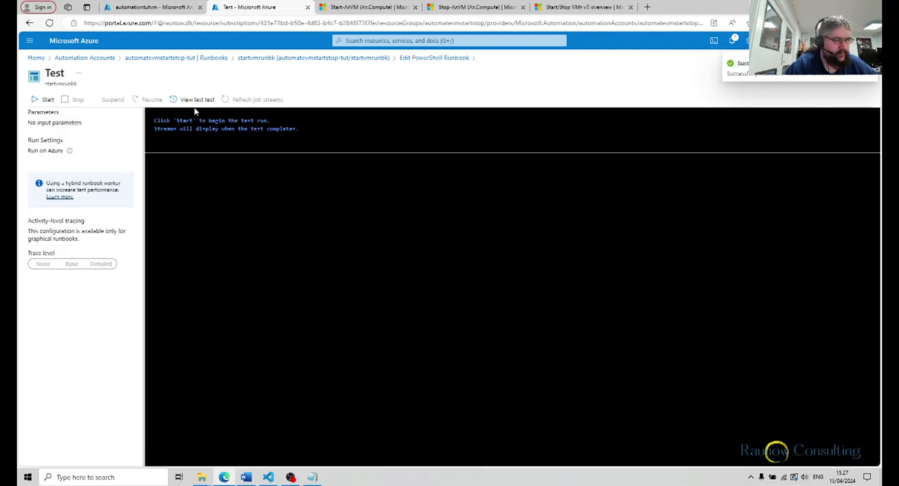
click(48, 99)
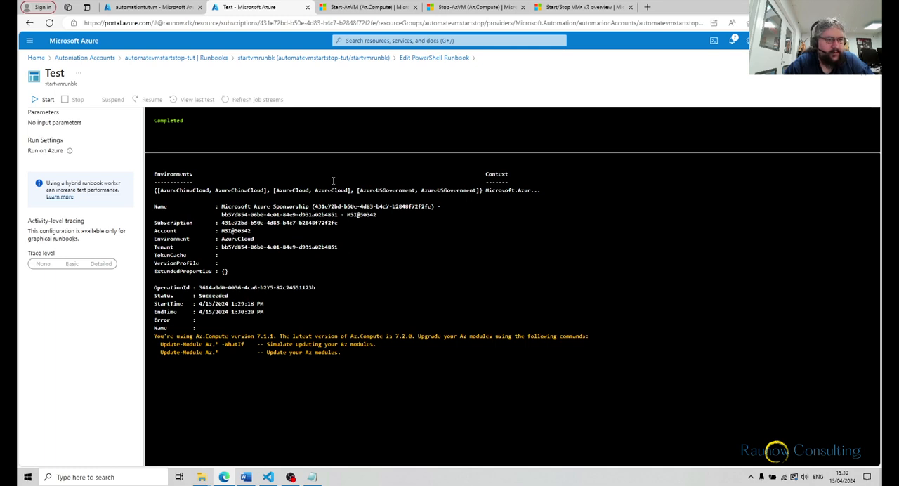
Open the overview of the automationtutvm virtual machine and reload it to check the machine's status
click(189, 8)
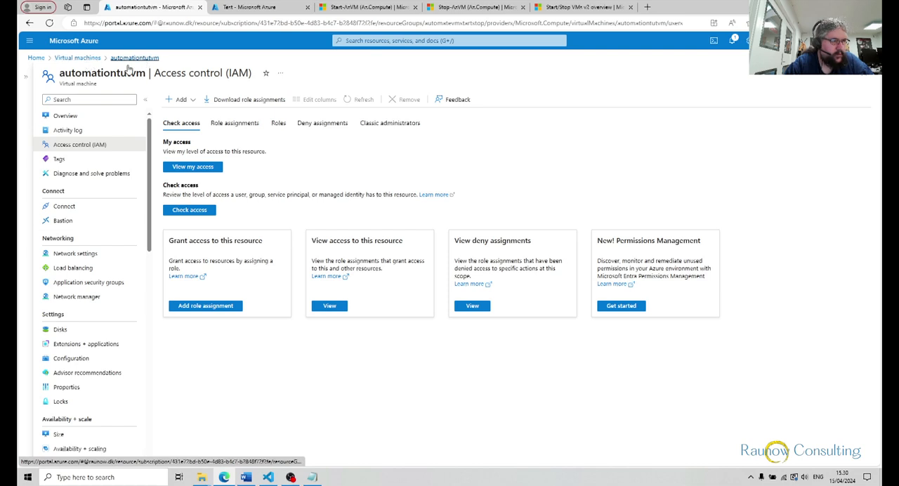
click(65, 117)
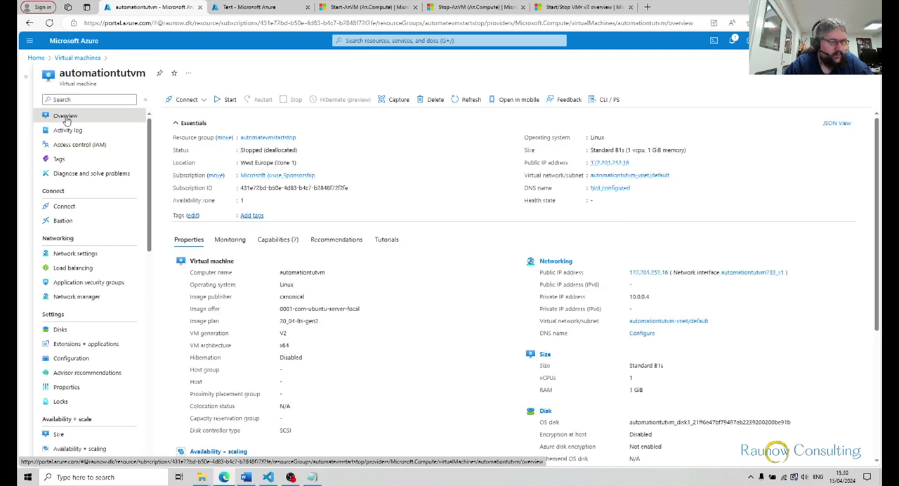
click(44, 23)
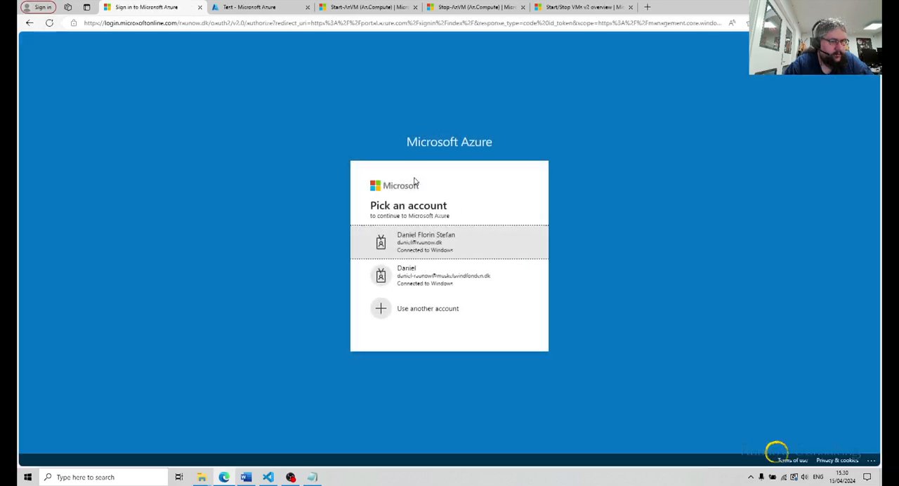
click(403, 245)
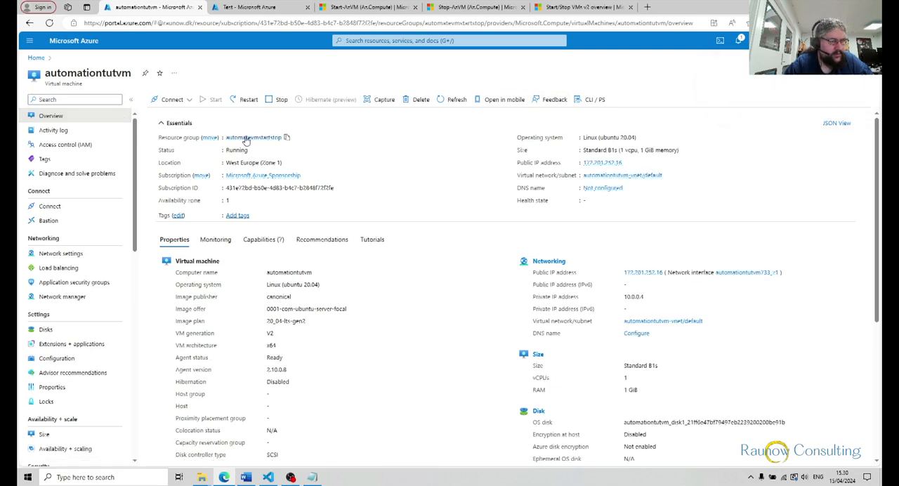
Return from the test to the startvmrunbk editor and publish the runbook
click(273, 8)
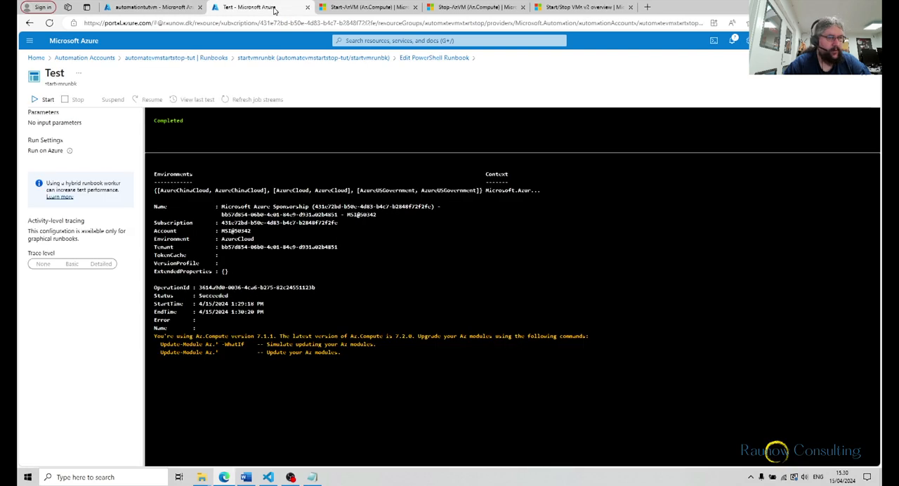
click(400, 61)
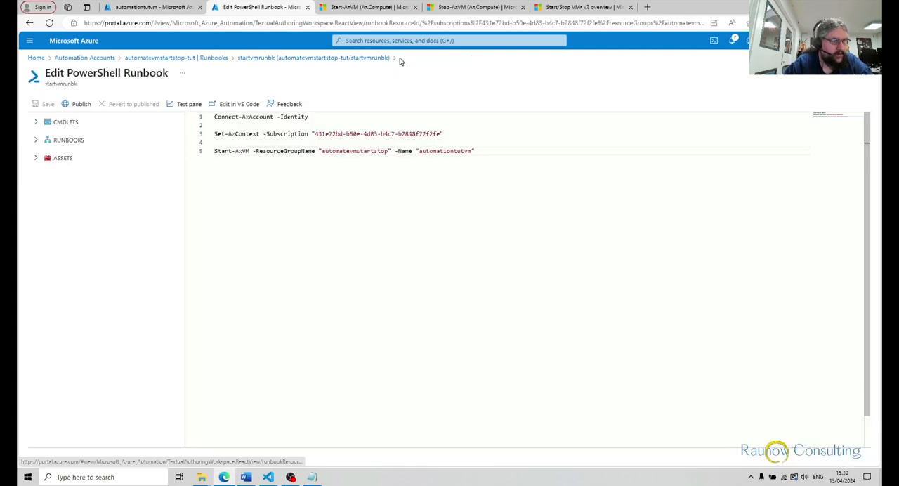
click(80, 103)
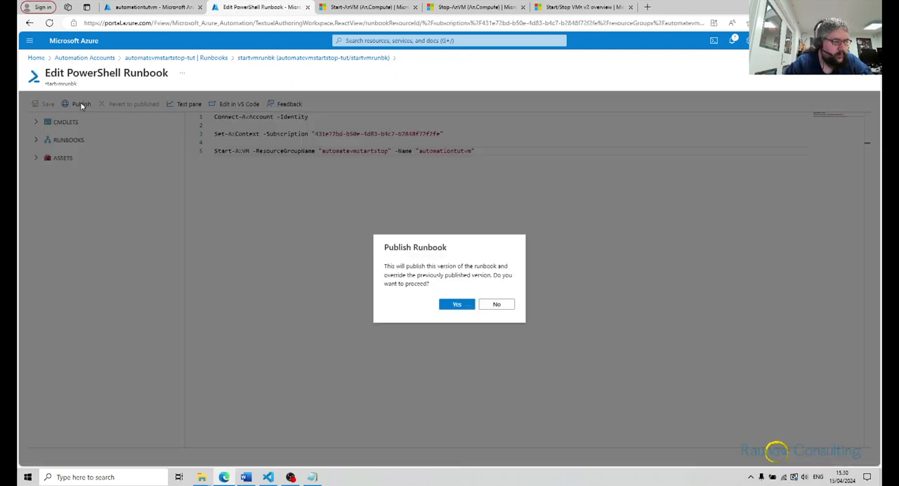
click(453, 305)
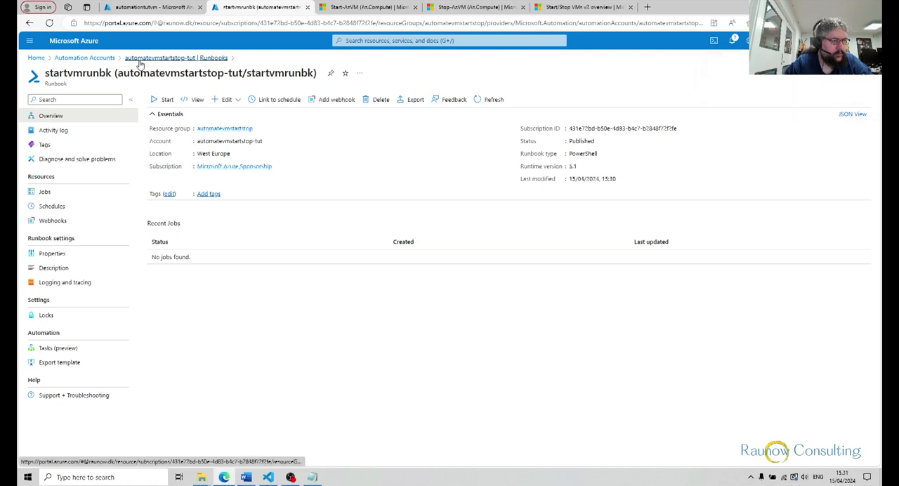
Create a PowerShell runbook named stopvmrunbk with runtime version 5.1 in the automatevmstartstop-tut automation account
click(102, 60)
click(83, 172)
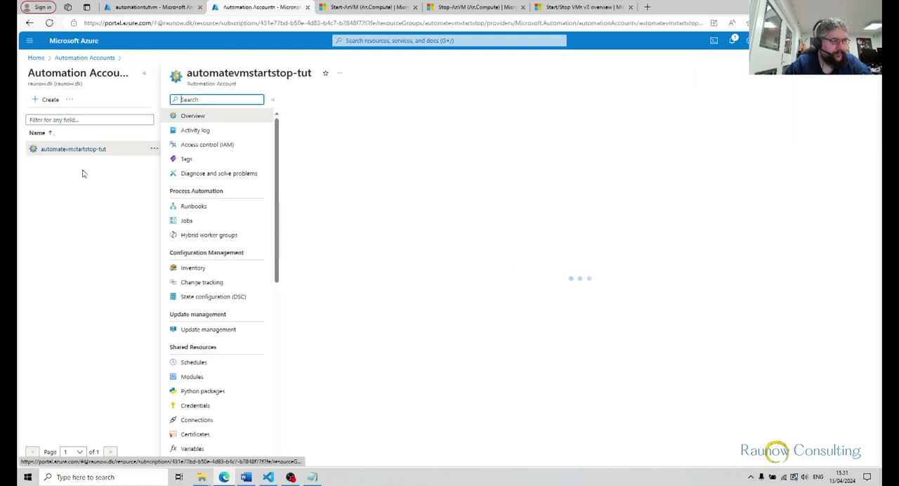
click(254, 208)
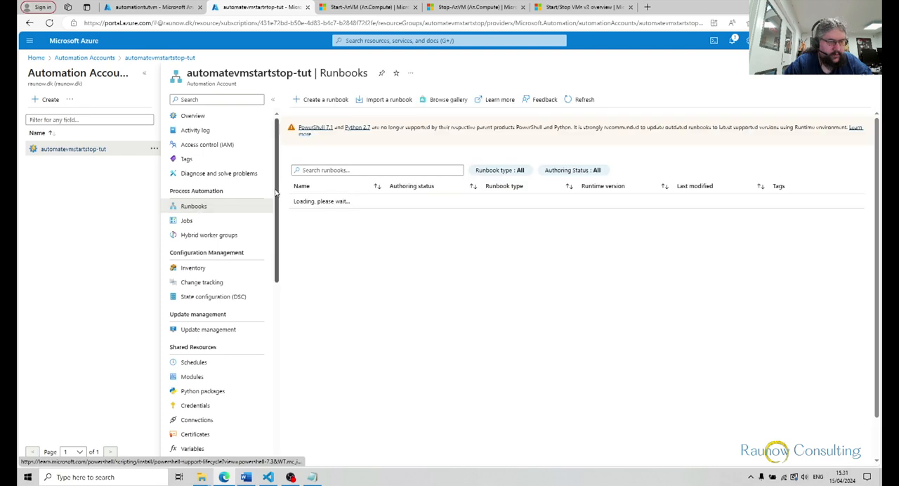
click(317, 103)
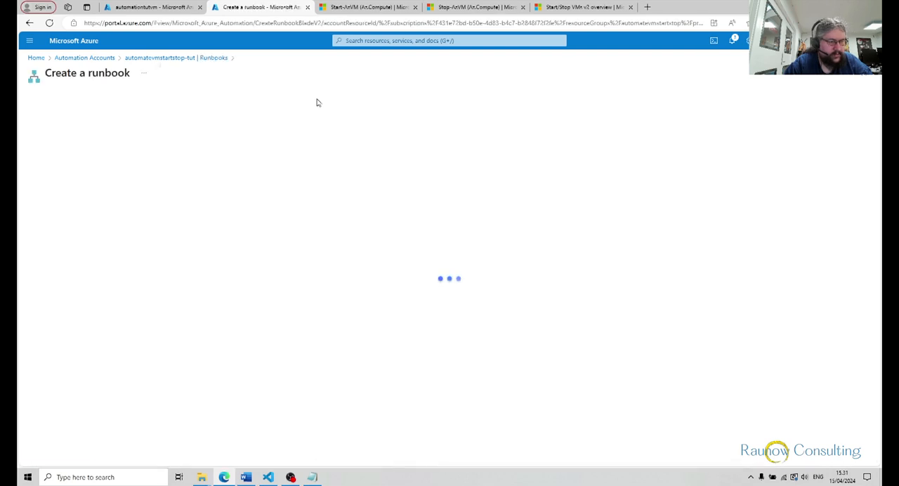
click(163, 130)
text(stopvmrunbk)
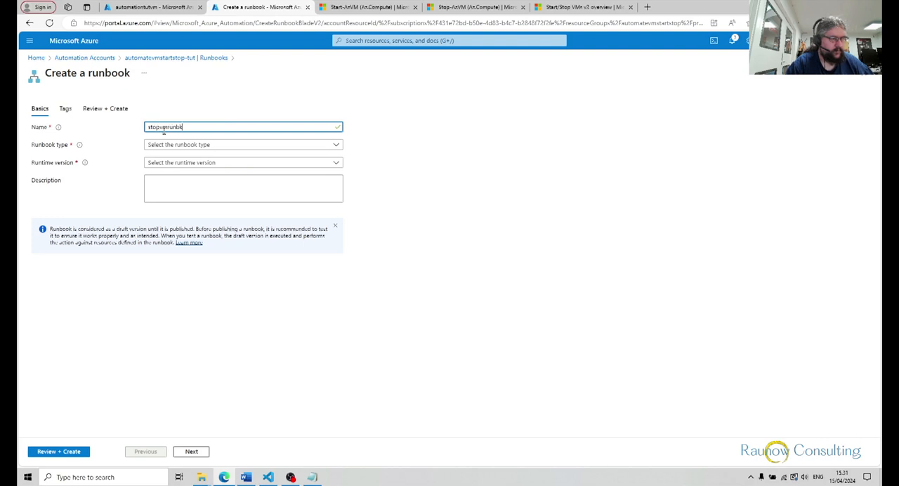
click(168, 145)
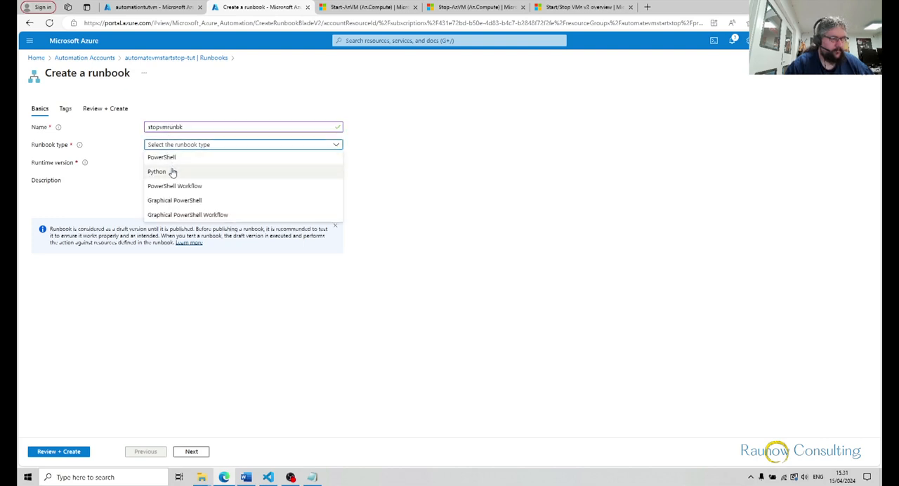
click(174, 157)
click(177, 163)
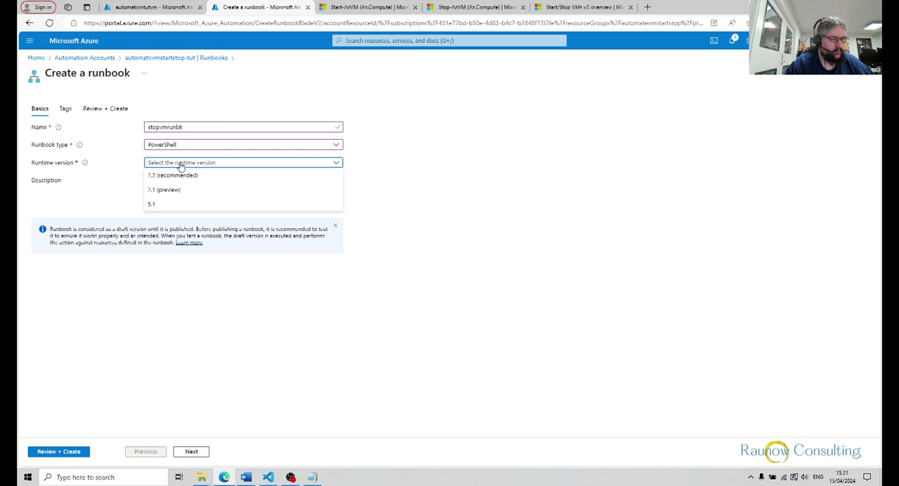
click(177, 205)
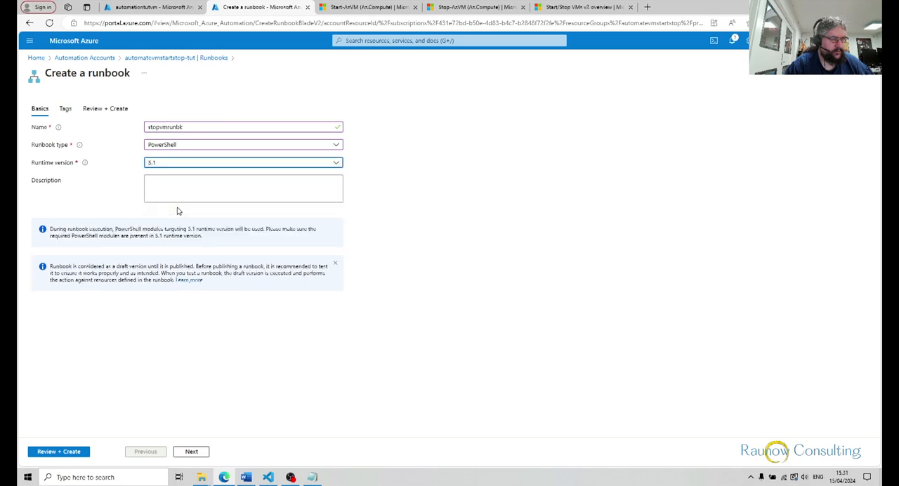
click(48, 454)
click(45, 451)
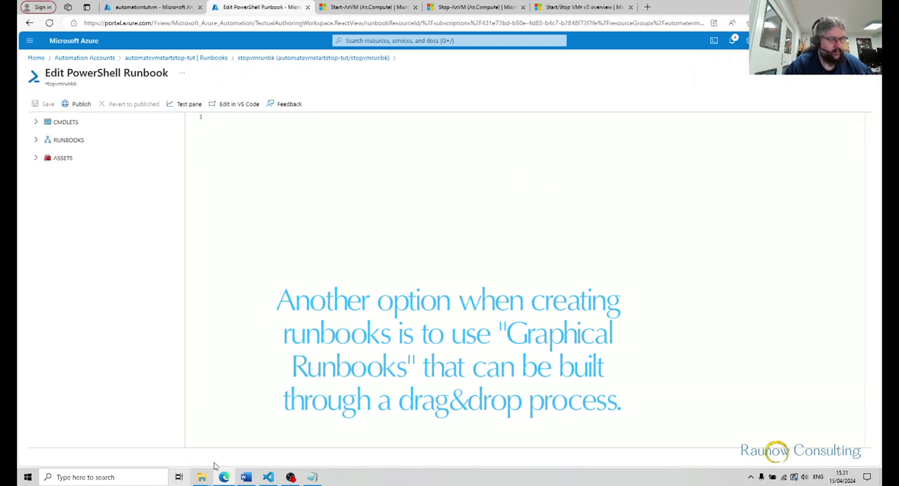
Switch to VS Code, copy the whole vmstoprunbk.ps1 script, and paste it into the stopvmrunbk editor in the Azure portal
click(268, 477)
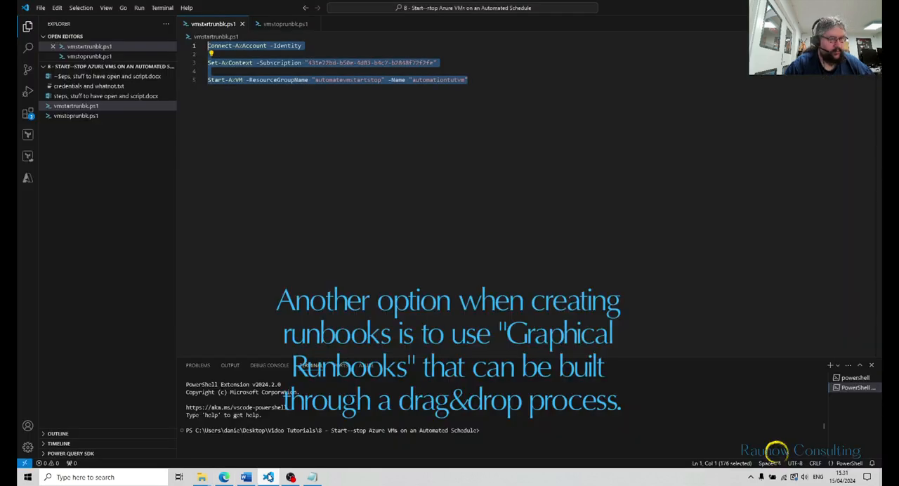
click(284, 24)
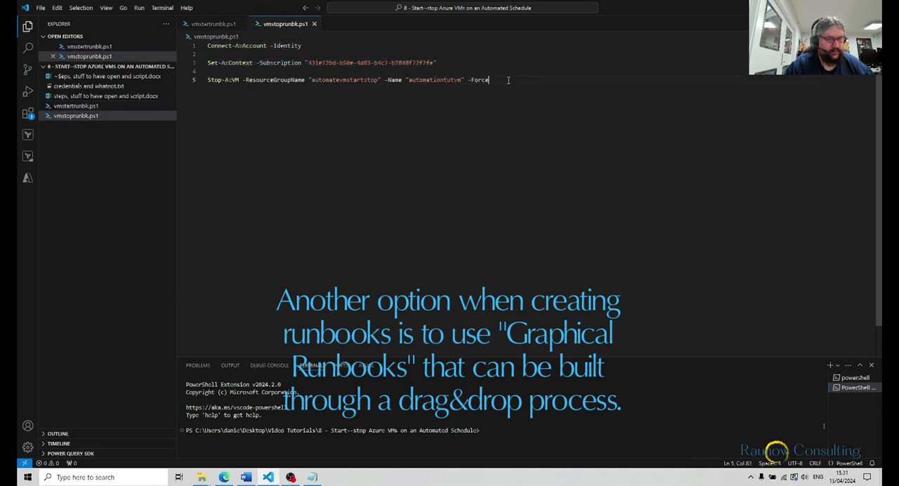
drag(510, 80, 203, 45)
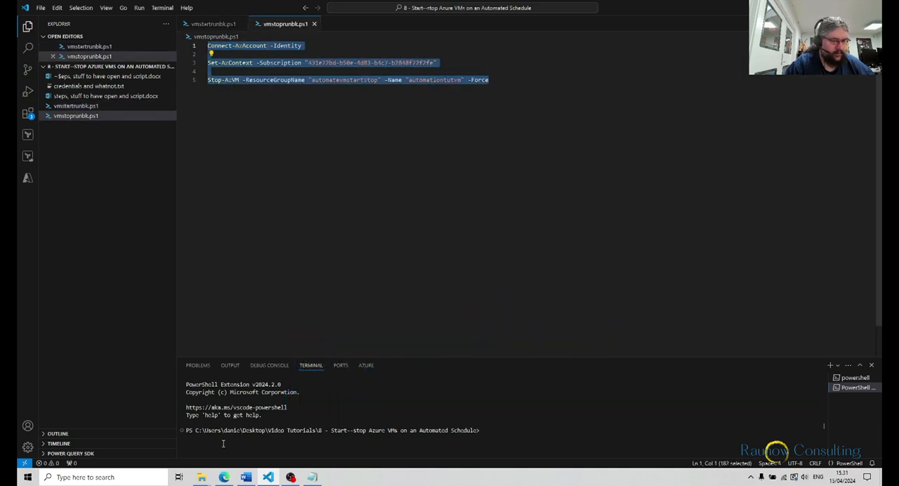
click(223, 477)
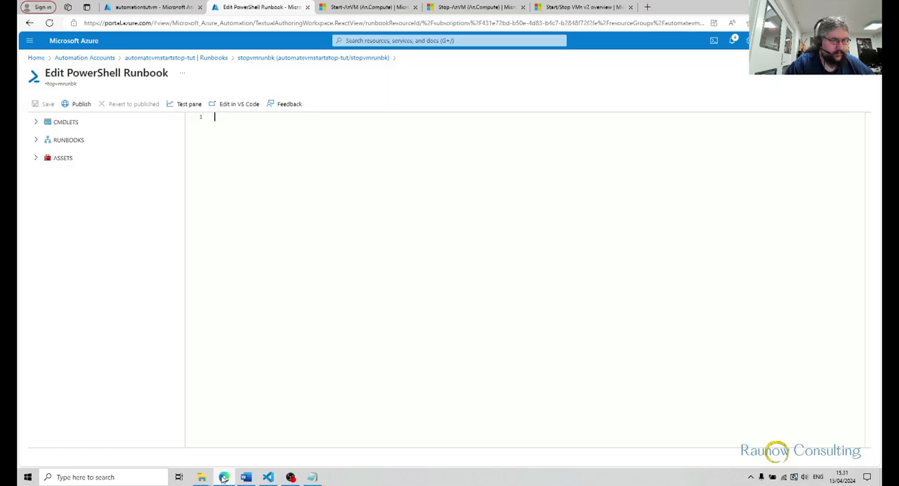
text(Connect-AzAccount -Identity  Set-AzContext -Subscription "431e72bd-b50e-4d83-b4c7-b2848f72f2fe"  Stop-AzVM -ResourceGroupName "automatevmstartstop" -Name "automationtutvm" -Force)
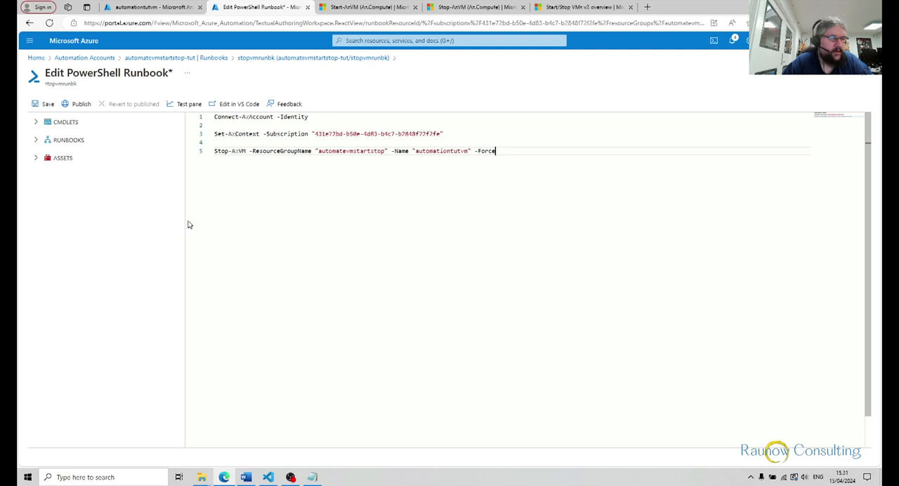
Save the stopvmrunbk runbook and start a test run of it
click(48, 104)
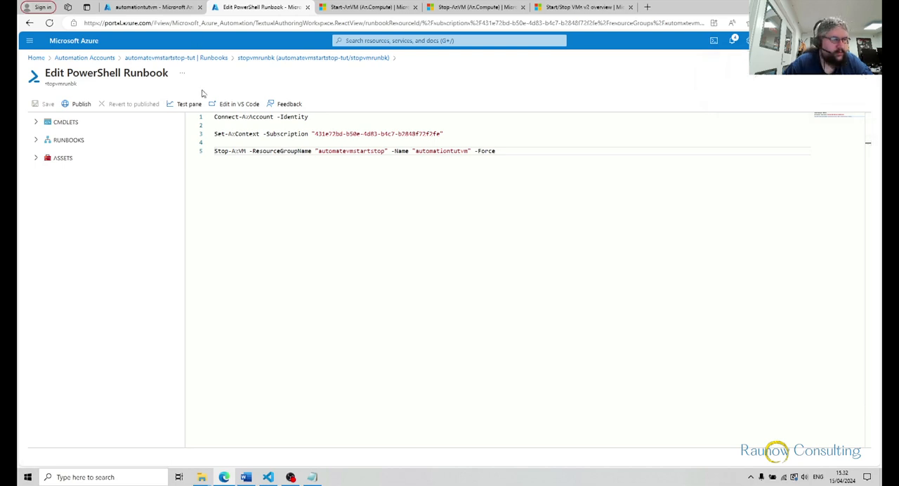
click(181, 103)
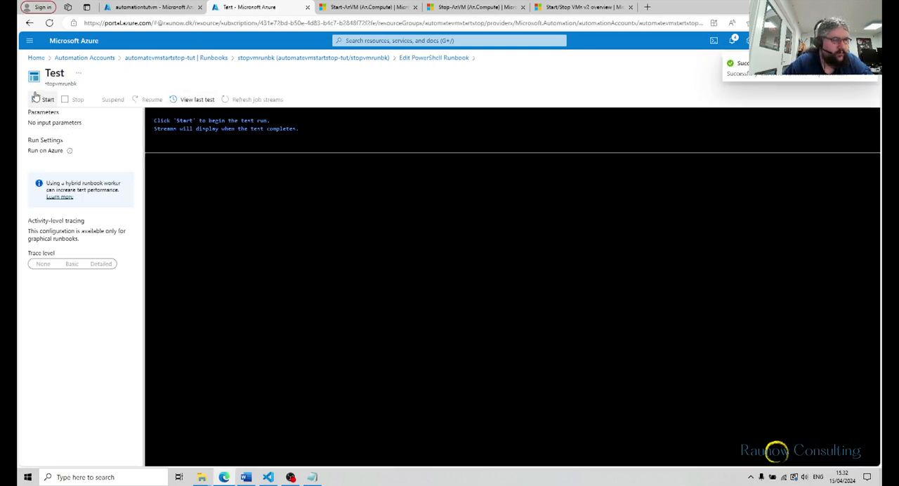
click(36, 98)
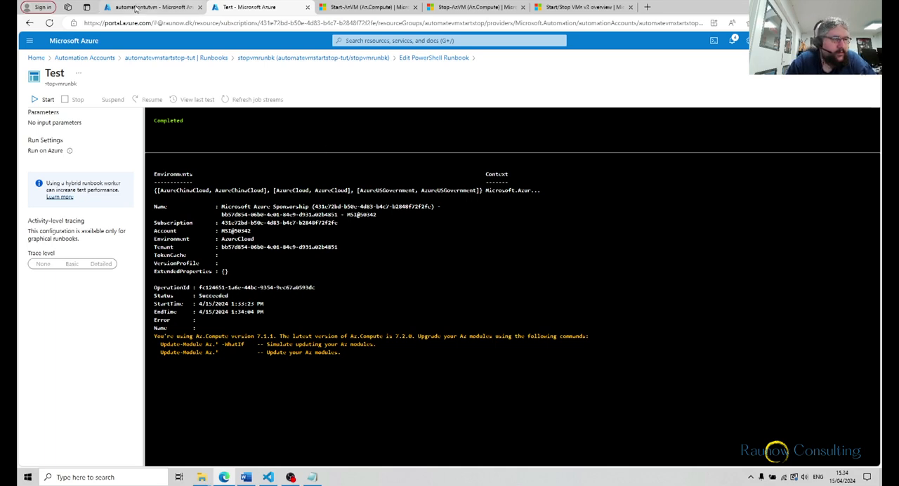
Refresh the automationtutvm overview to check the machine's status, and return to the stopvmrunbk test
click(138, 9)
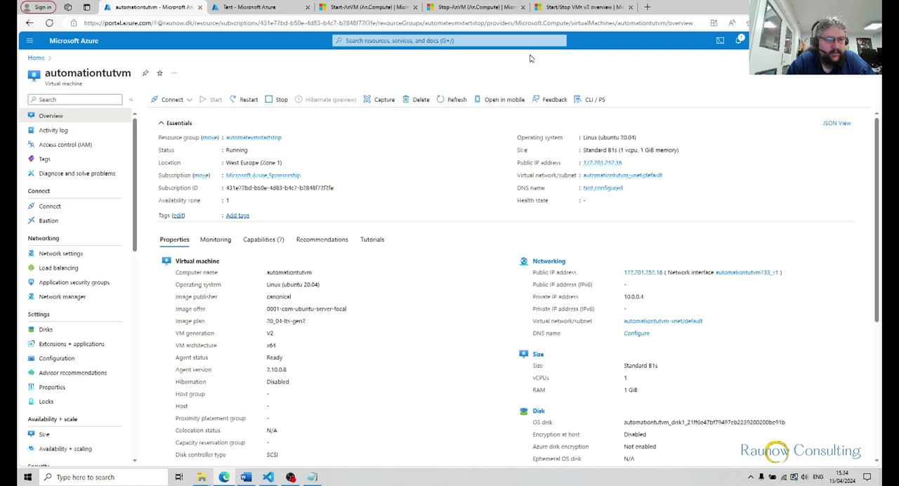
click(455, 100)
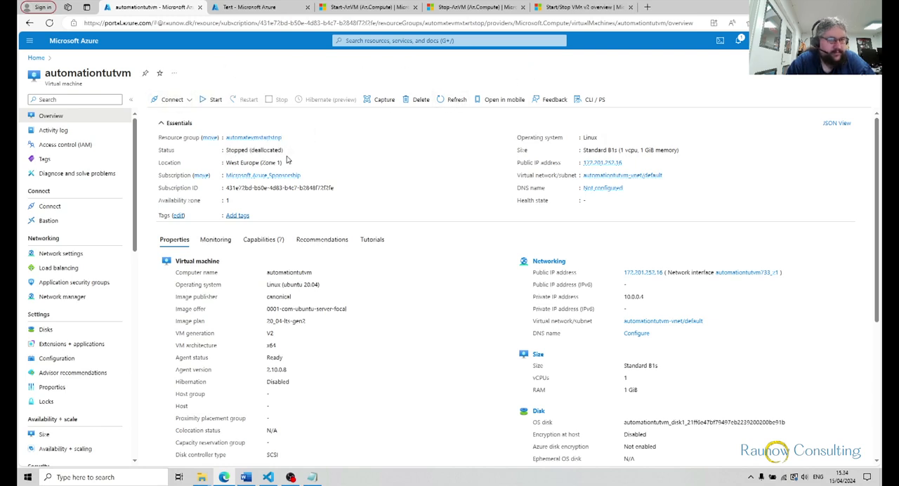
click(251, 8)
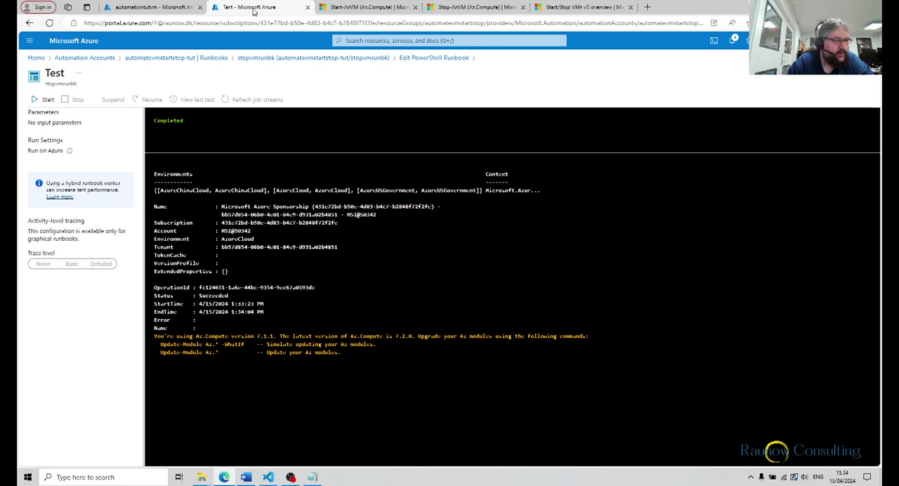
Go back to the stopvmrunbk editor and publish the runbook
click(419, 59)
click(78, 104)
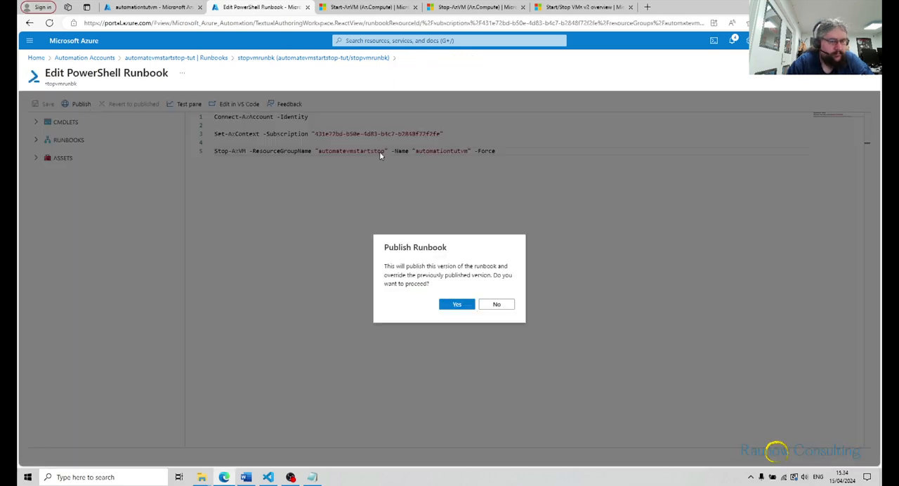
click(446, 304)
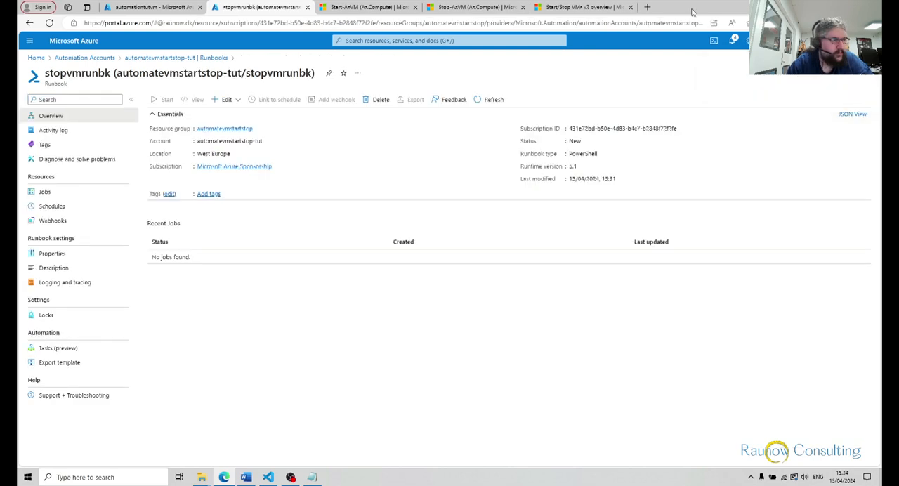
Add a new schedule to the automatevmstartstop-tut automation account and name it startvmschedule
click(109, 60)
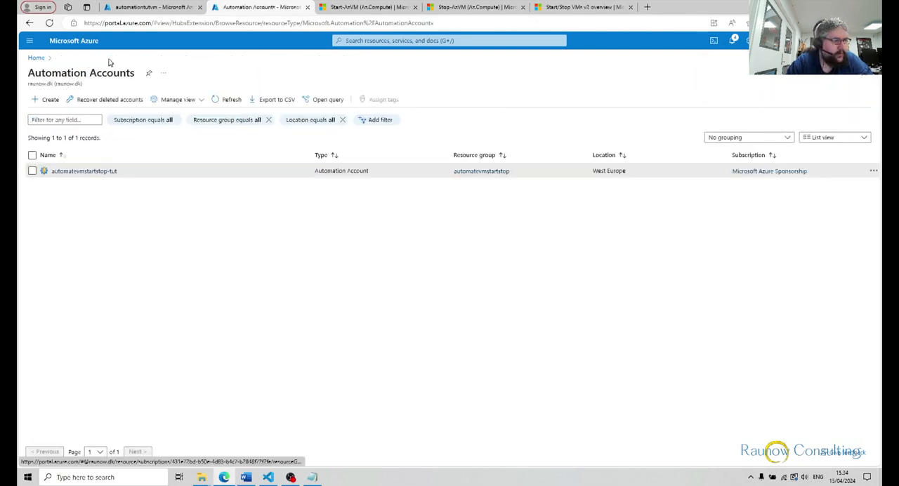
click(97, 173)
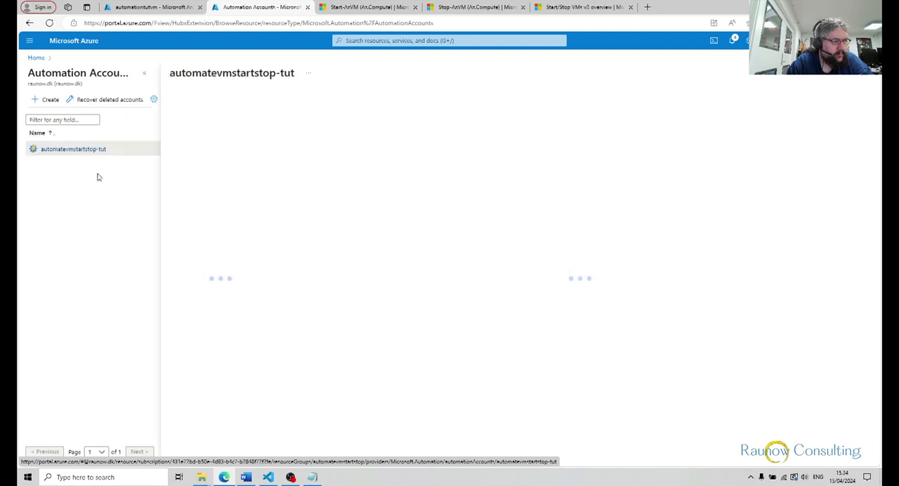
scroll(231, 237, down, 3)
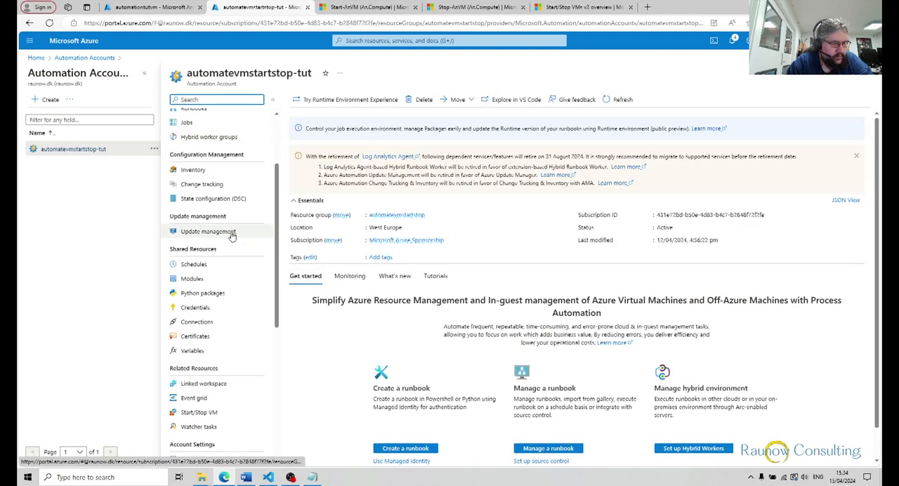
click(217, 210)
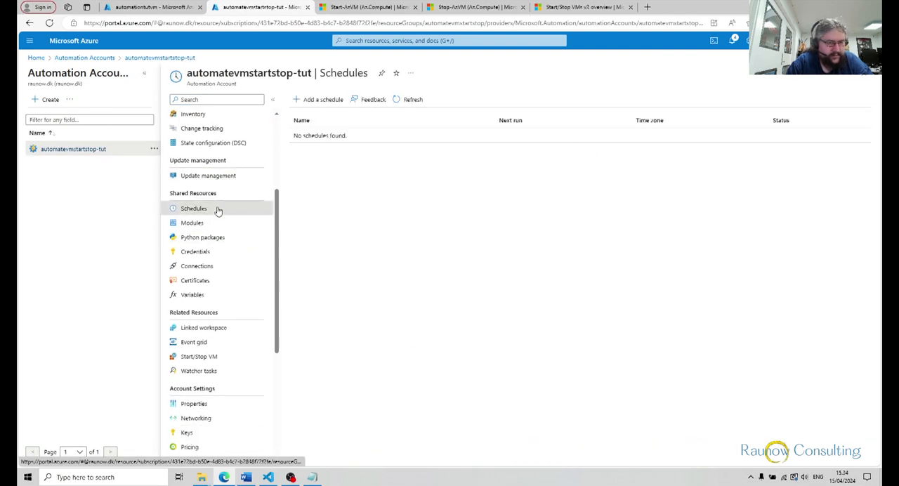
click(315, 100)
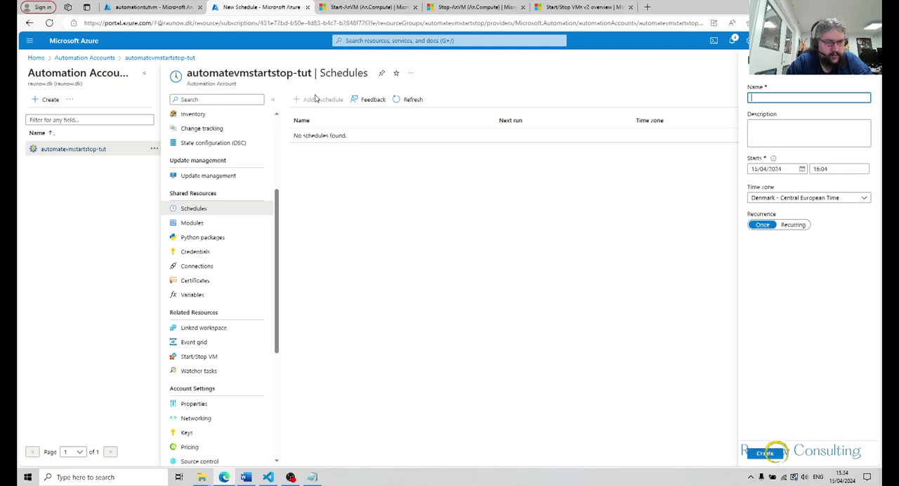
click(761, 117)
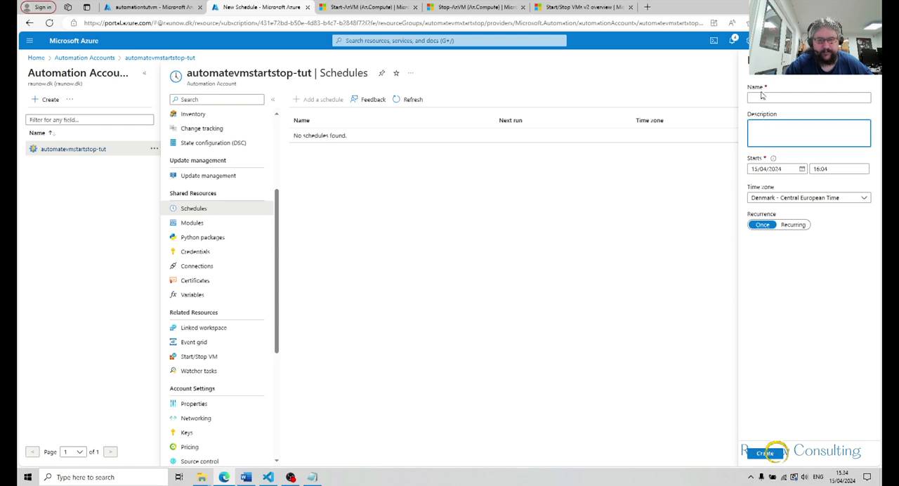
click(761, 96)
text(start)
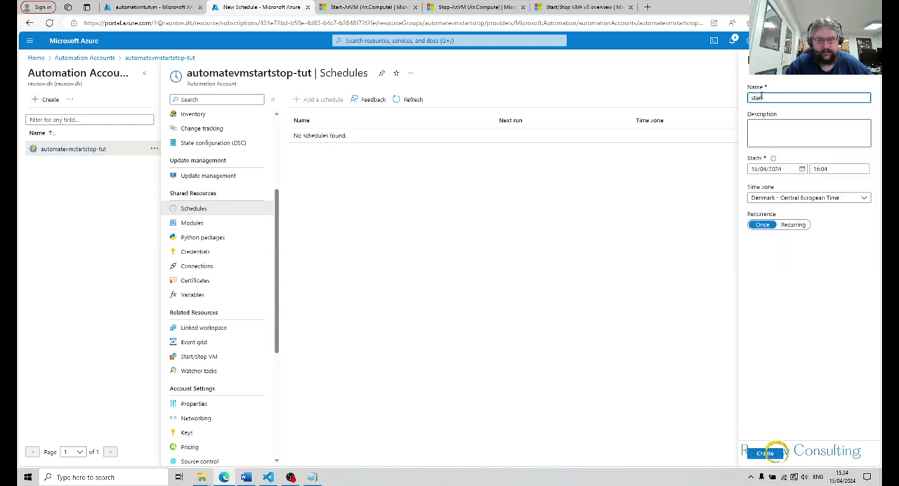
text(vmschedule)
Set the schedule's start to 16/04/2024 at 08:00
click(801, 169)
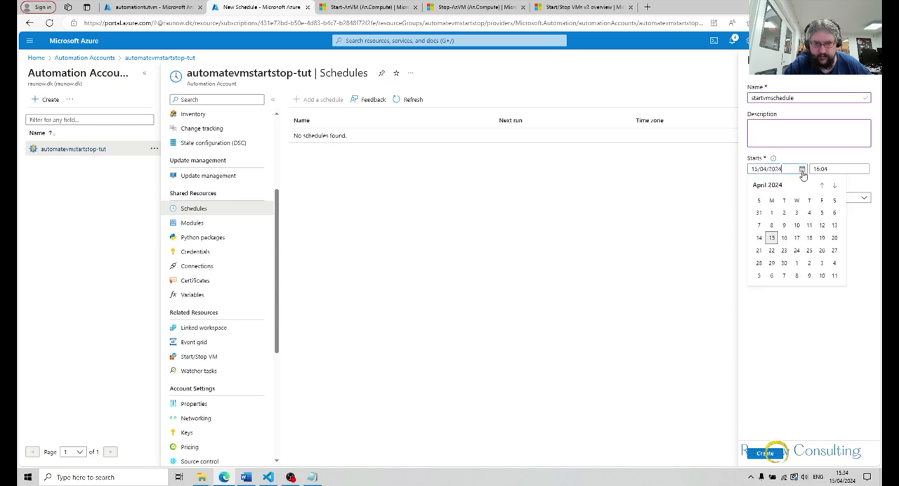
click(783, 237)
click(849, 168)
text(08:00)
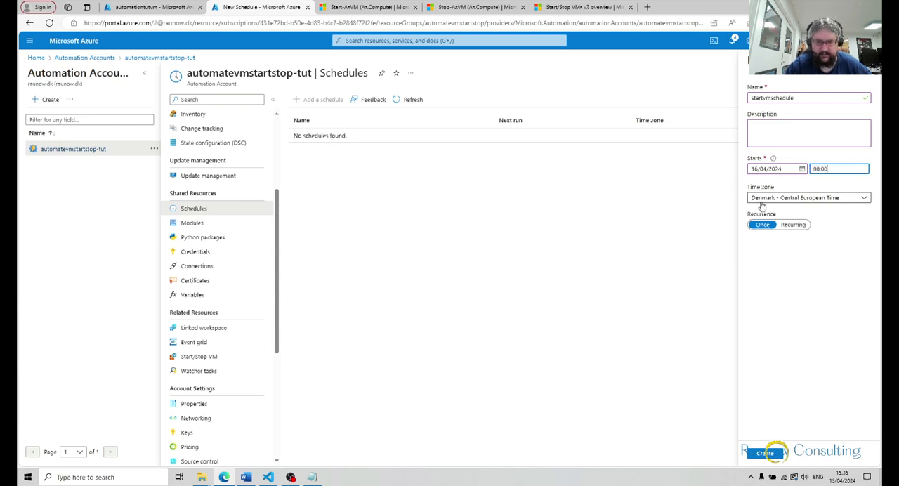
Make startvmschedule recur every 1 week on Monday through Friday without expiration, and create it
click(792, 224)
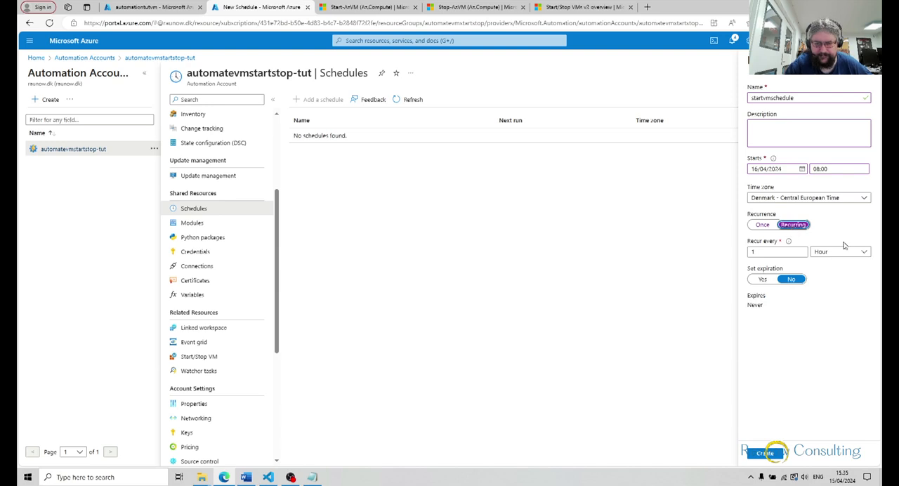
click(841, 252)
click(818, 293)
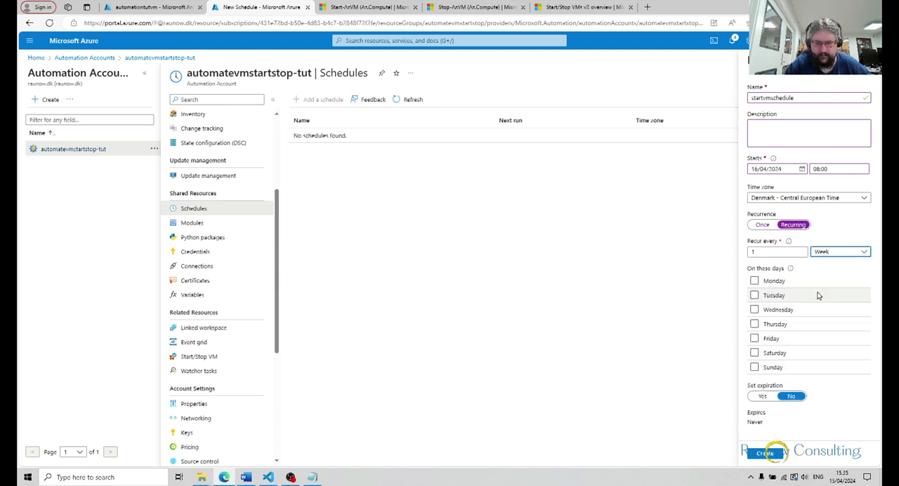
click(754, 281)
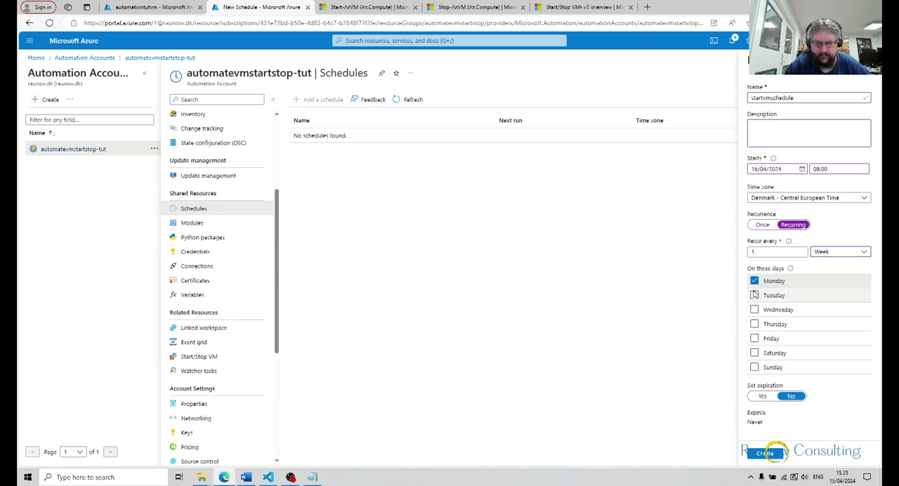
click(754, 294)
click(754, 310)
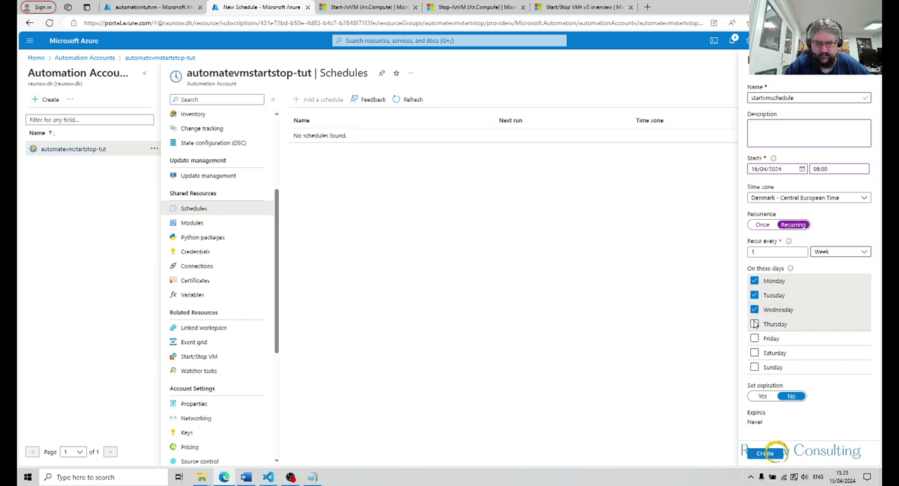
click(754, 323)
click(755, 339)
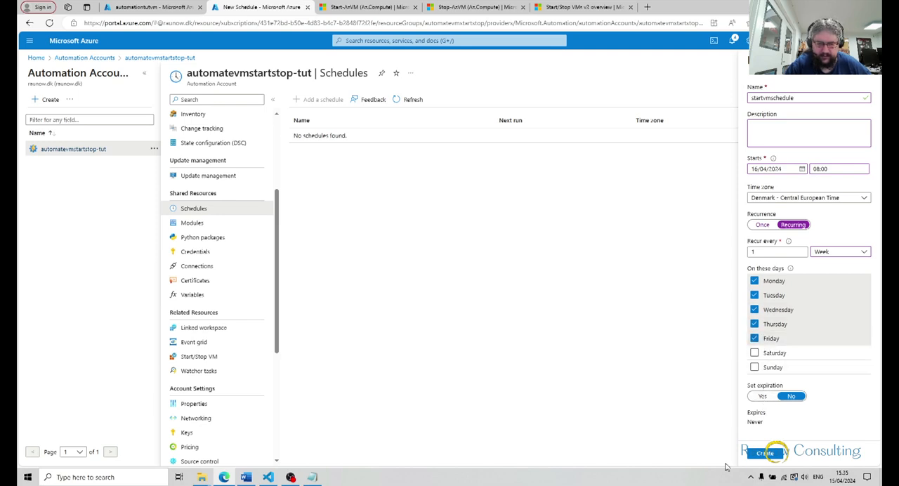
click(765, 453)
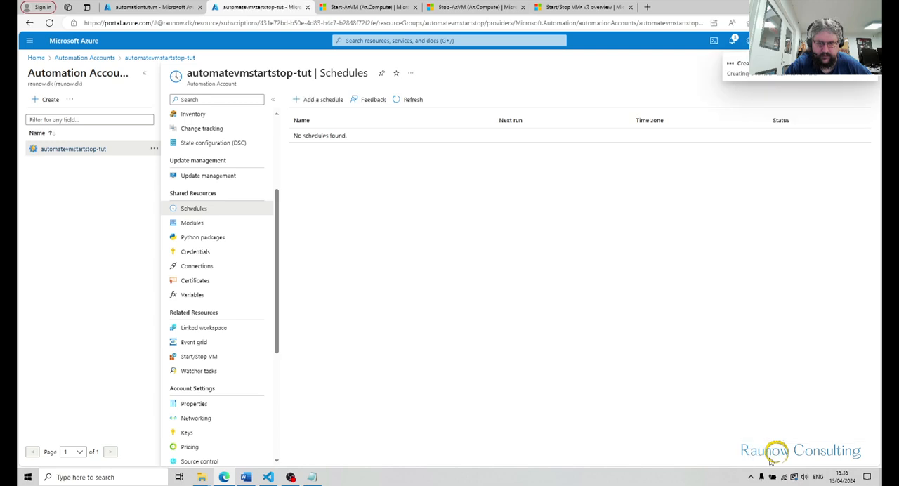
Add another schedule to the automation account and name it stopvmschedule
click(307, 102)
text(stop)
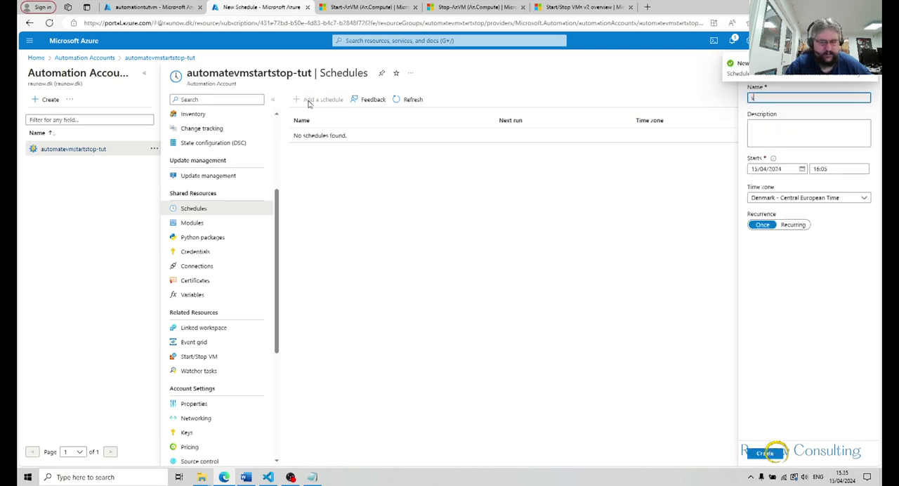
text(v)
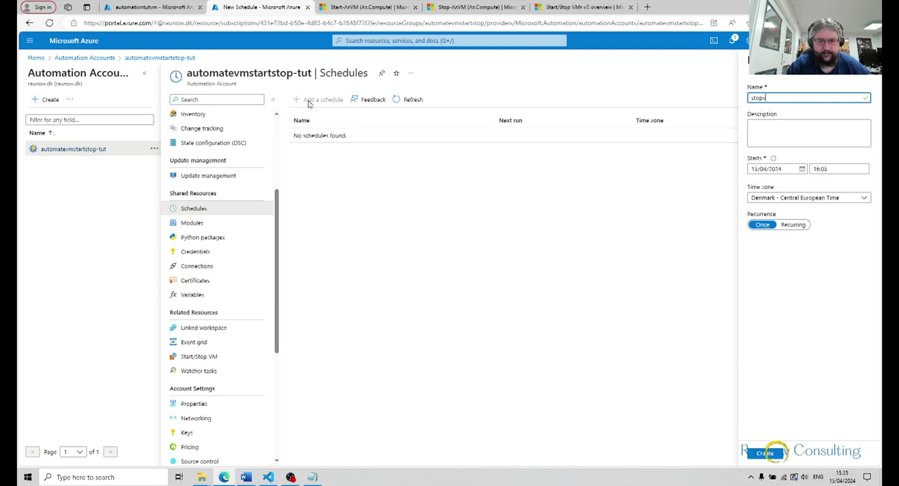
text(mschedule)
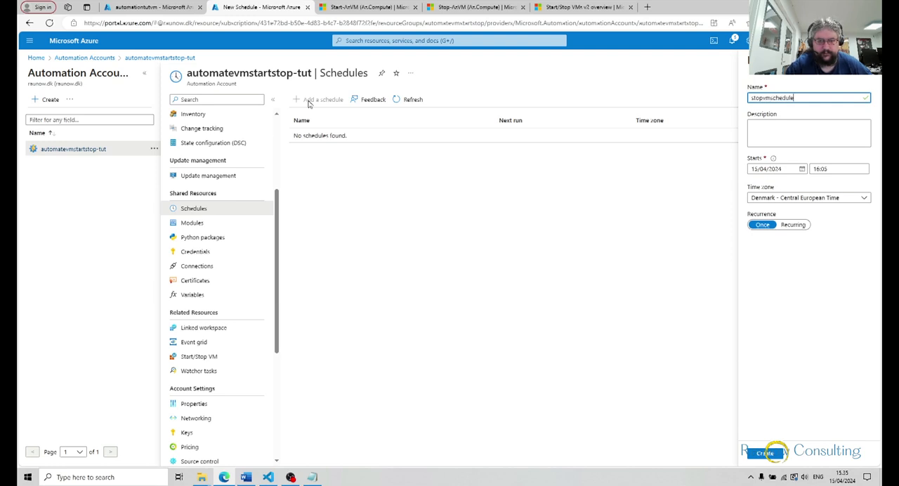
Set the start of stopvmschedule to 16/04/2024 at 17:00
click(800, 171)
click(787, 237)
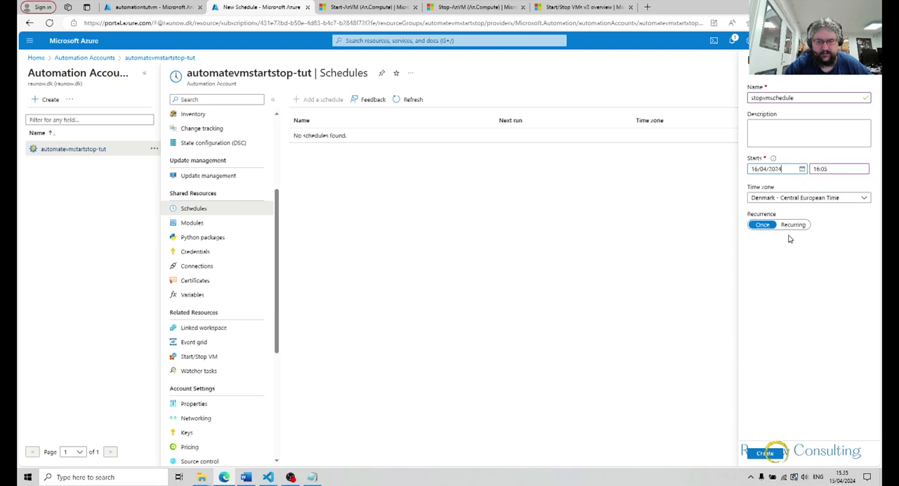
click(832, 170)
key(BackSpace)
key(BackSpace)
key(BackSpace)
key(BackSpace)
text(7:00)
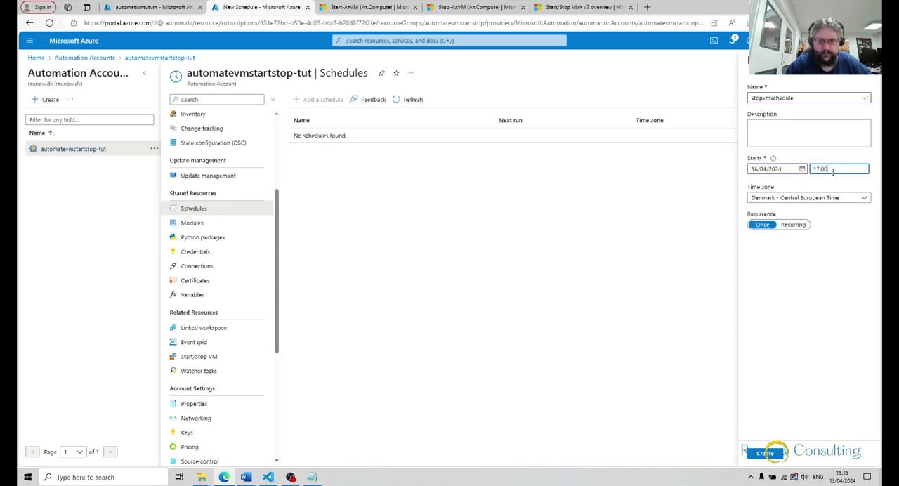
Make stopvmschedule recur every 1 week on Monday through Friday without expiration, and create it
click(786, 226)
click(847, 254)
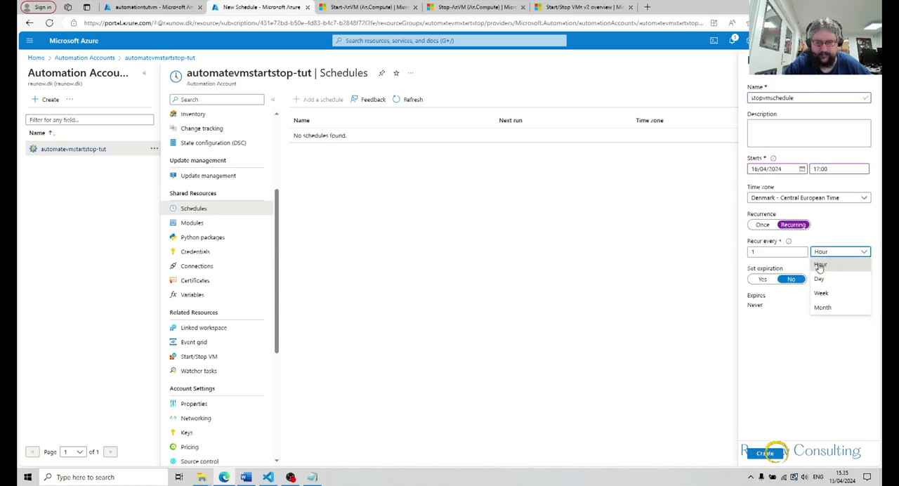
click(823, 293)
click(755, 281)
click(755, 296)
click(754, 309)
click(754, 325)
click(755, 338)
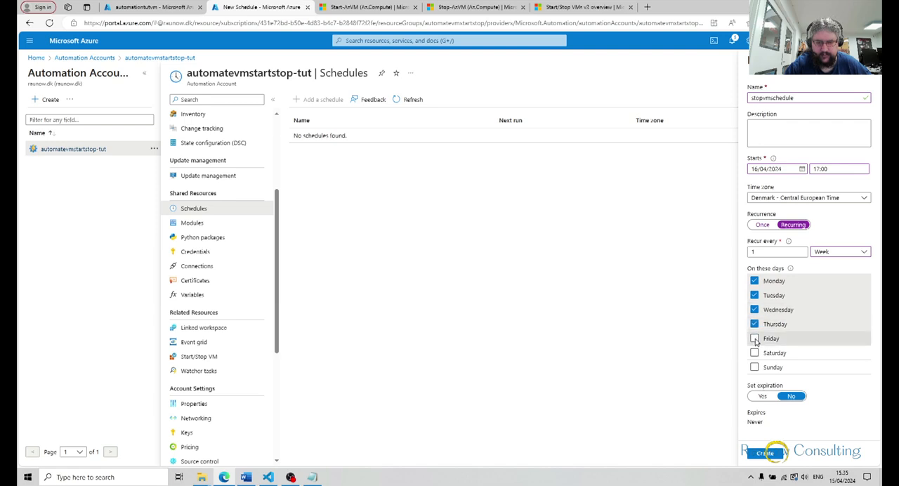
click(764, 453)
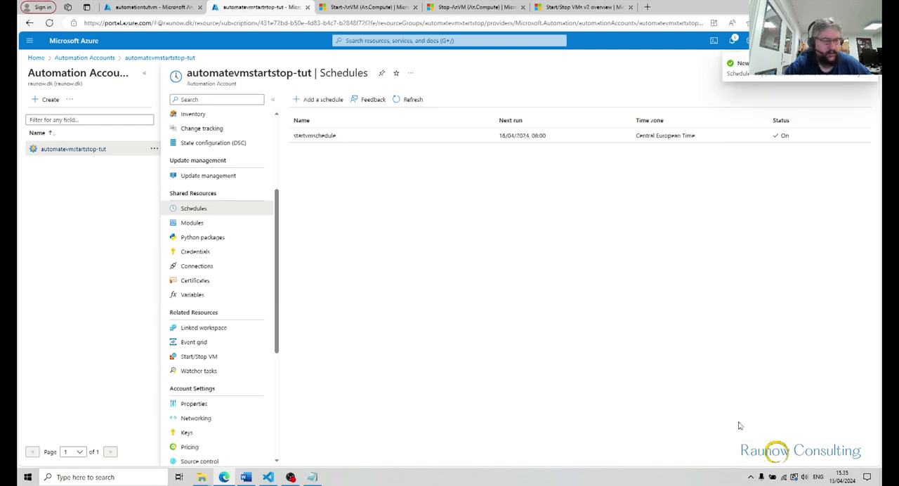
Link startvmschedule to the startvmrunbk runbook, keeping the default run settings
scroll(222, 193, up, 2)
scroll(221, 193, up, 3)
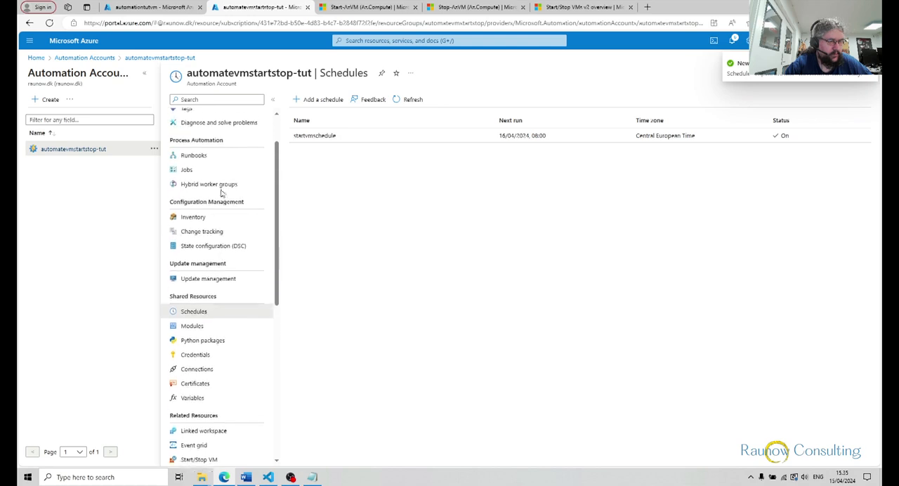
click(218, 184)
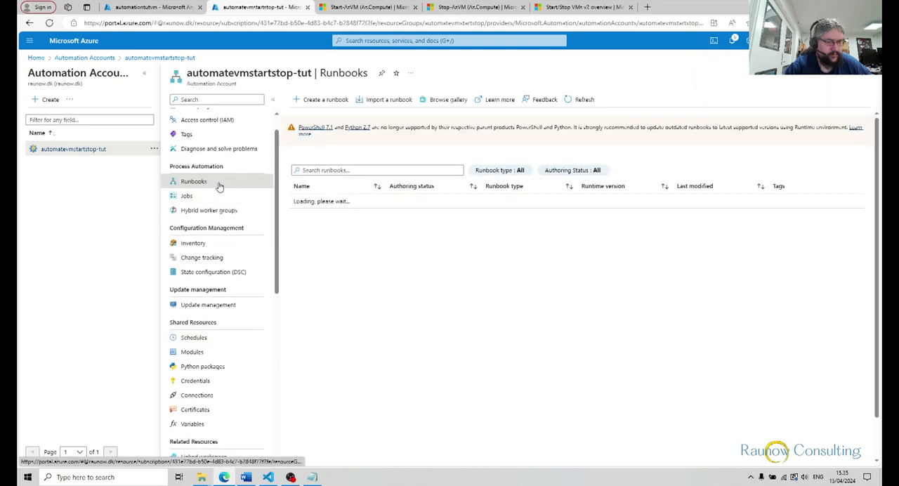
click(322, 214)
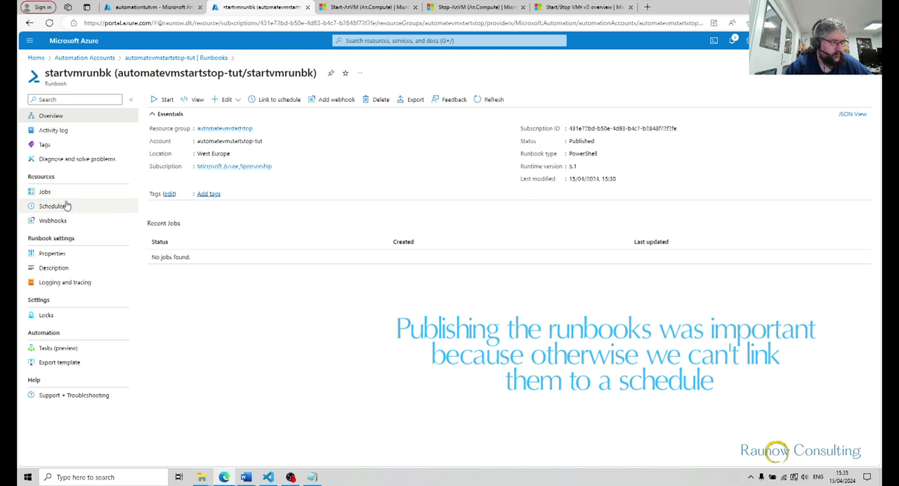
click(67, 205)
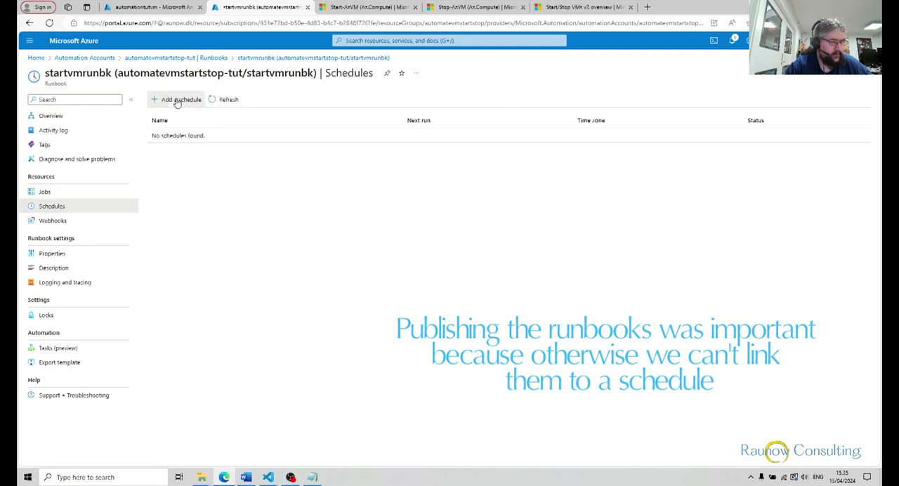
click(178, 101)
click(52, 102)
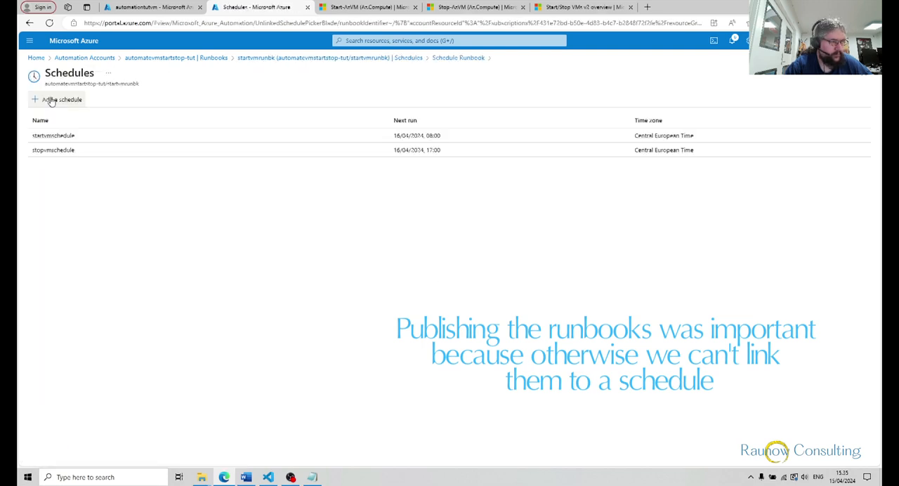
click(51, 135)
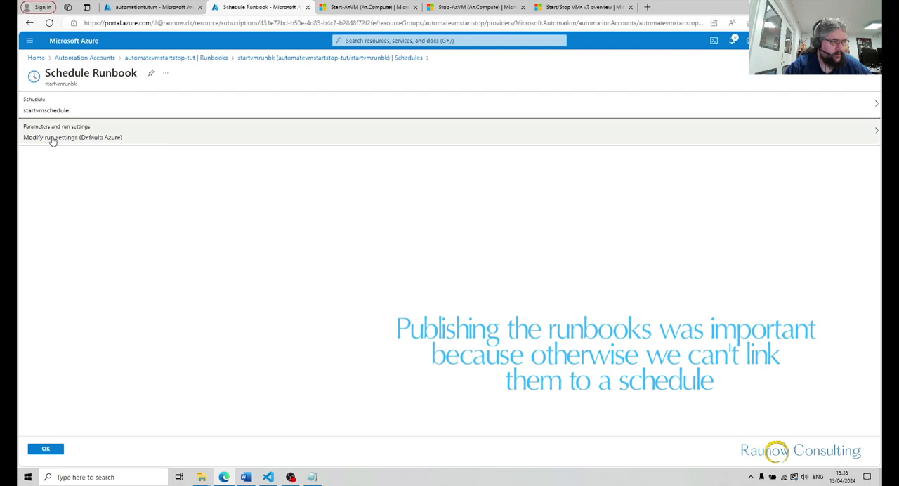
click(36, 449)
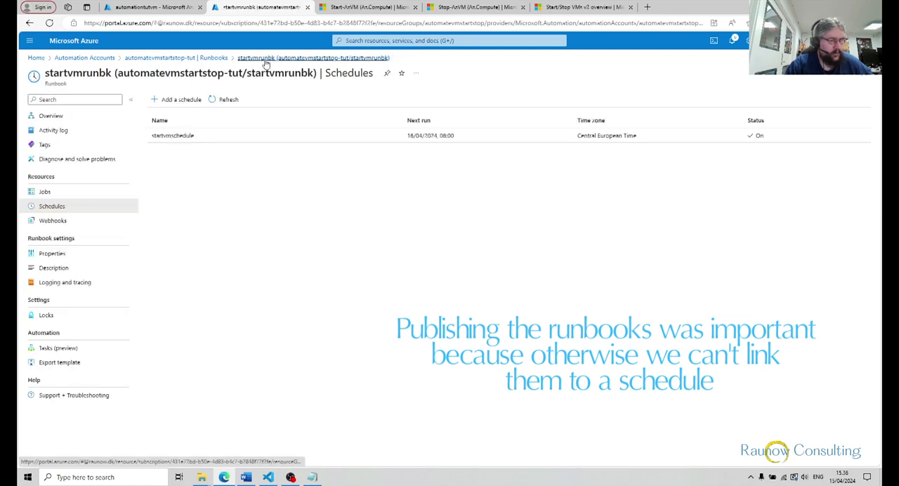
Link stopvmschedule to the stopvmrunbk runbook, keeping the default run settings
click(223, 59)
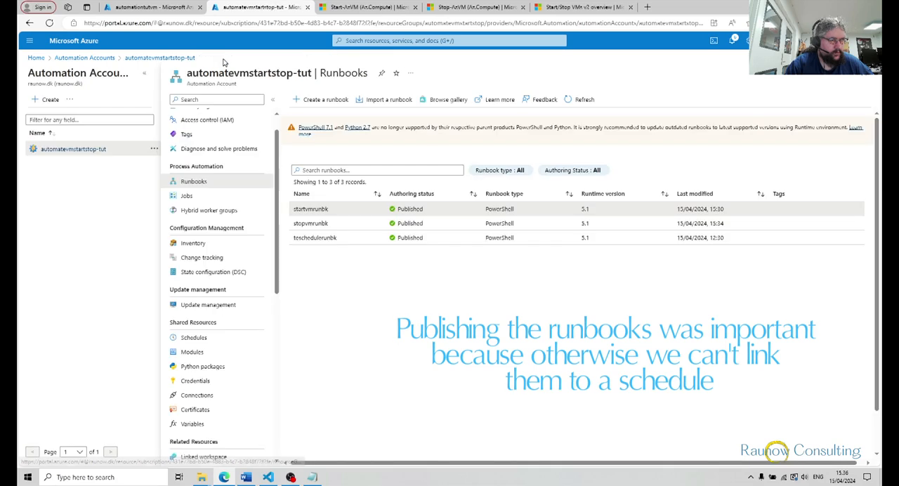
click(306, 223)
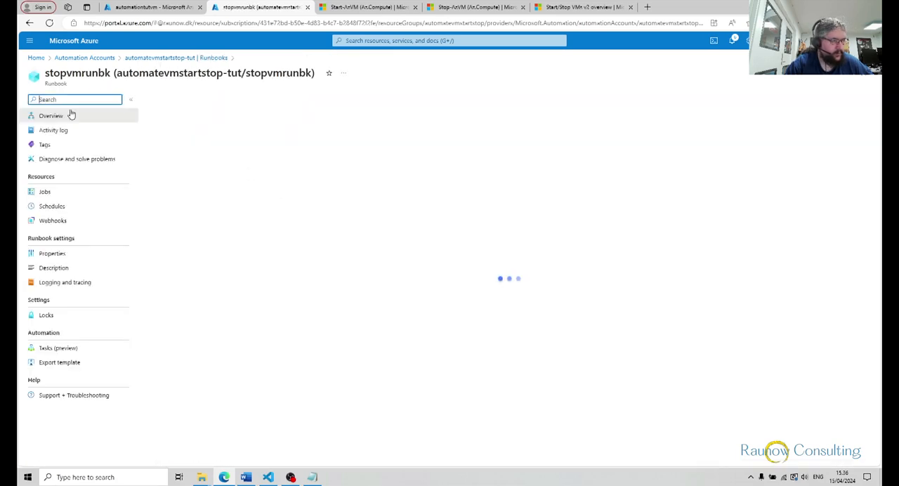
click(51, 205)
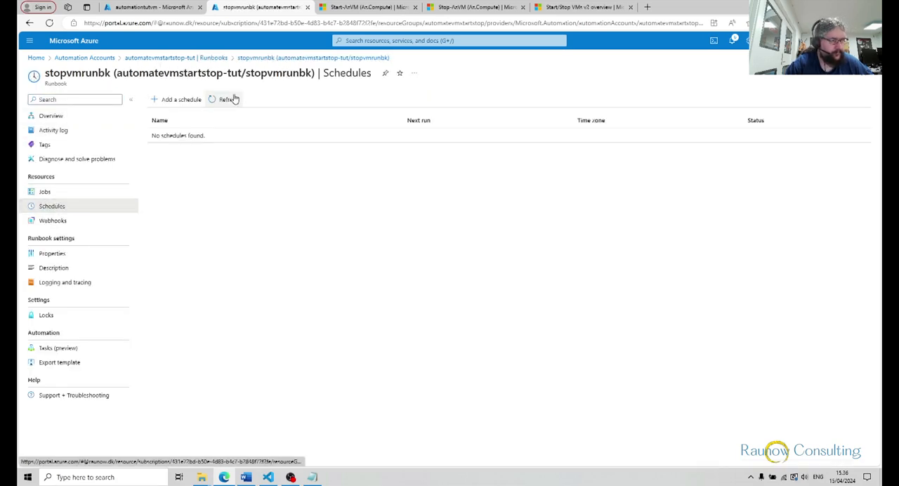
click(179, 99)
click(126, 102)
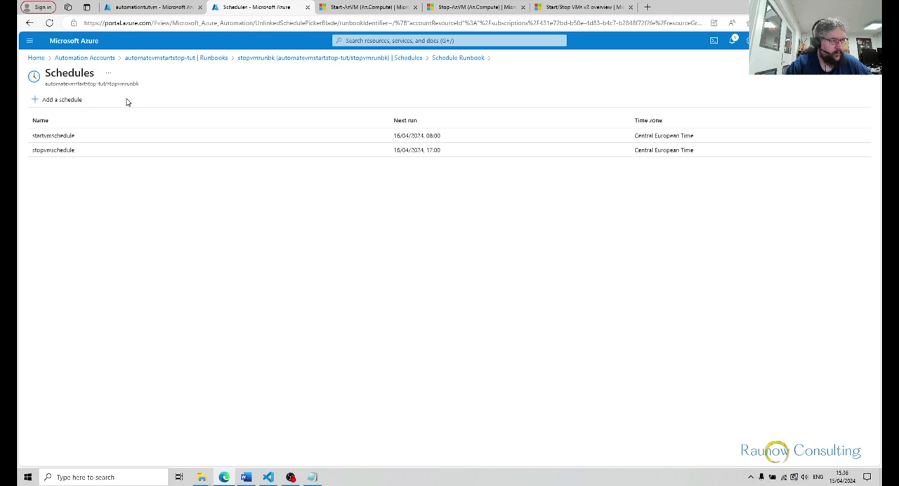
click(46, 150)
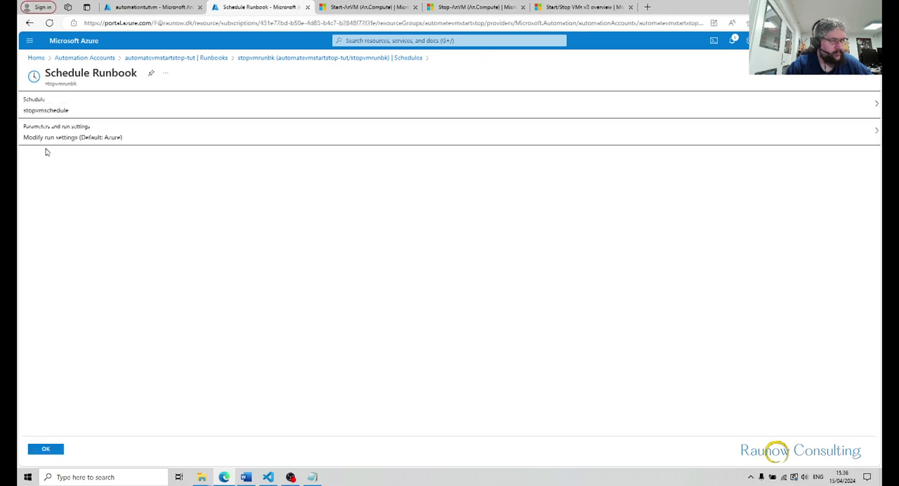
click(43, 450)
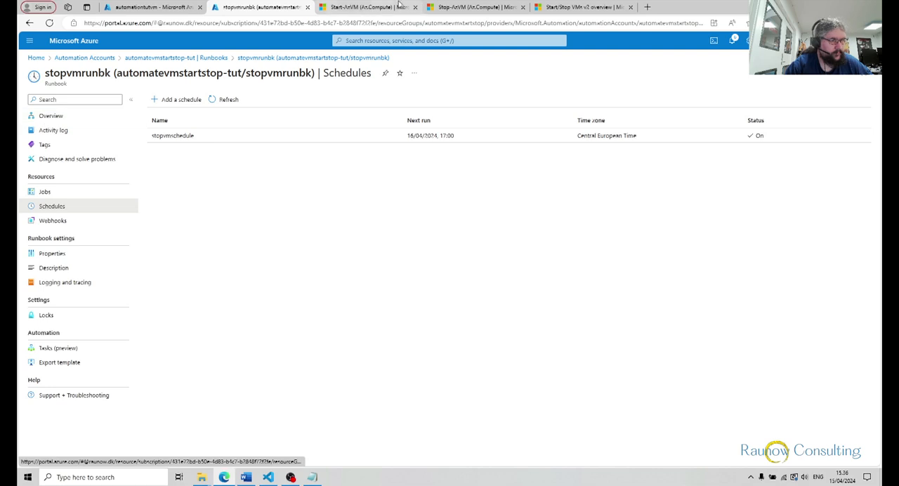
Review the overview of the automatevmstartstop-tut account, and view the Start/Stop VMs v2 overview article on Microsoft Learn
click(201, 58)
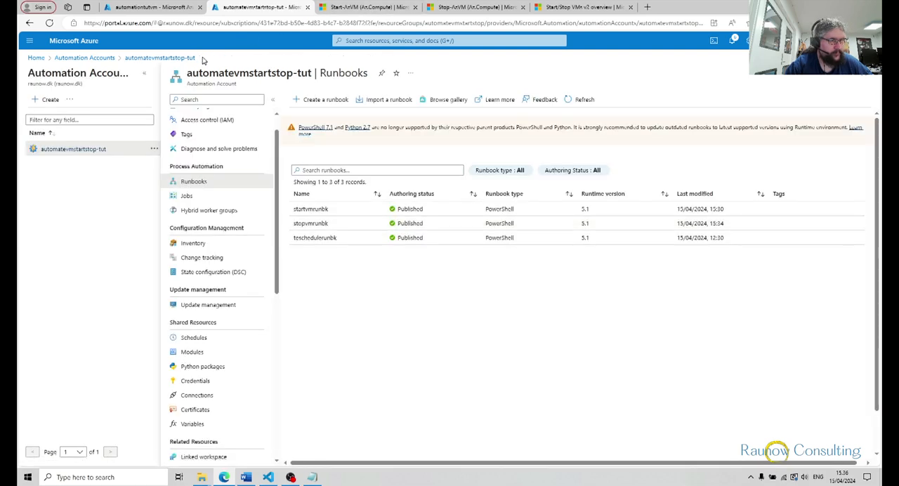
scroll(241, 164, up, 2)
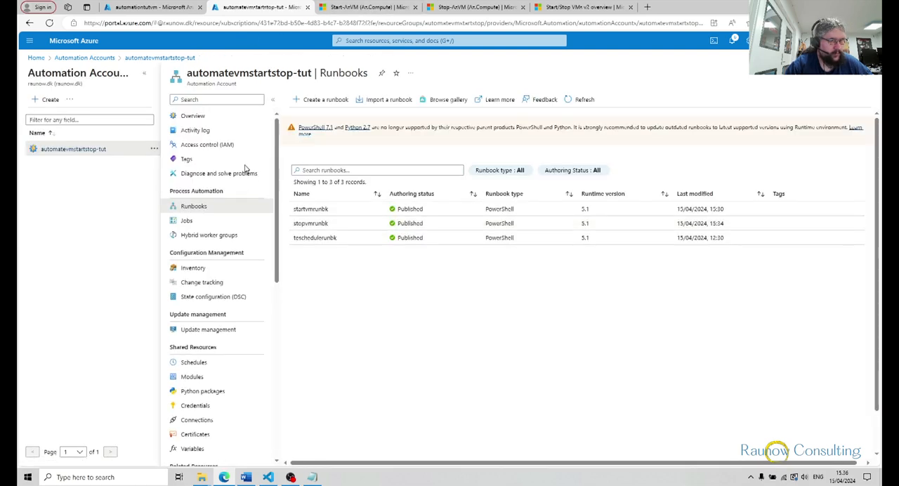
click(186, 117)
scroll(371, 202, down, 1)
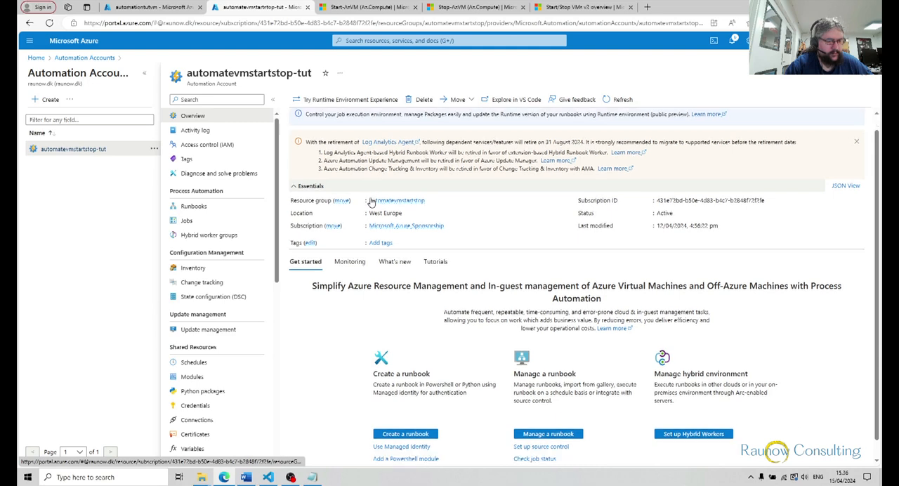
scroll(370, 202, up, 1)
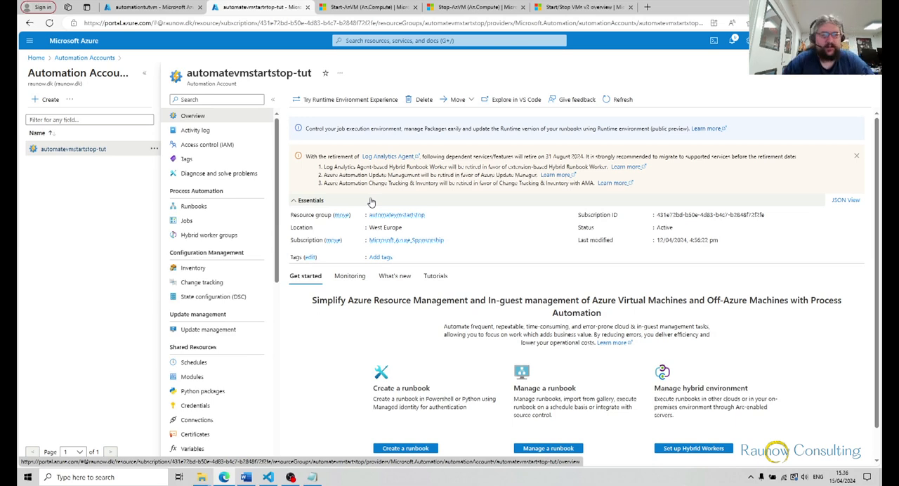
click(588, 8)
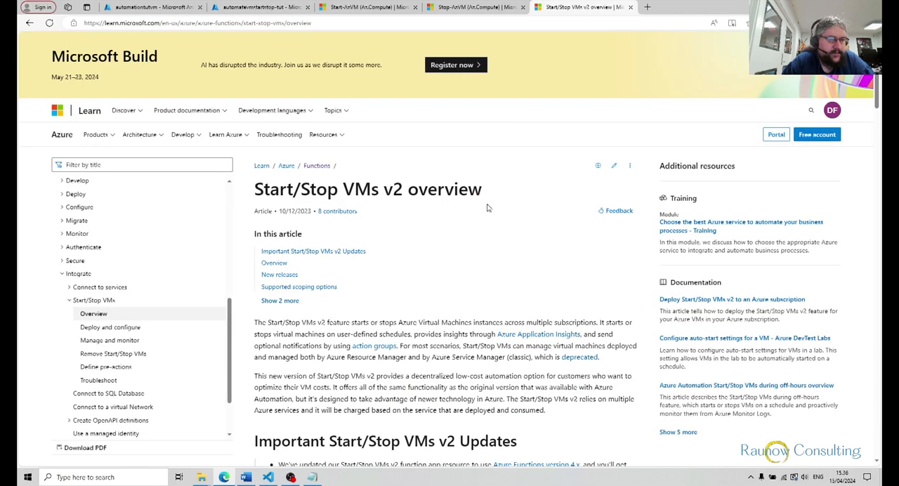
scroll(485, 202, down, 1)
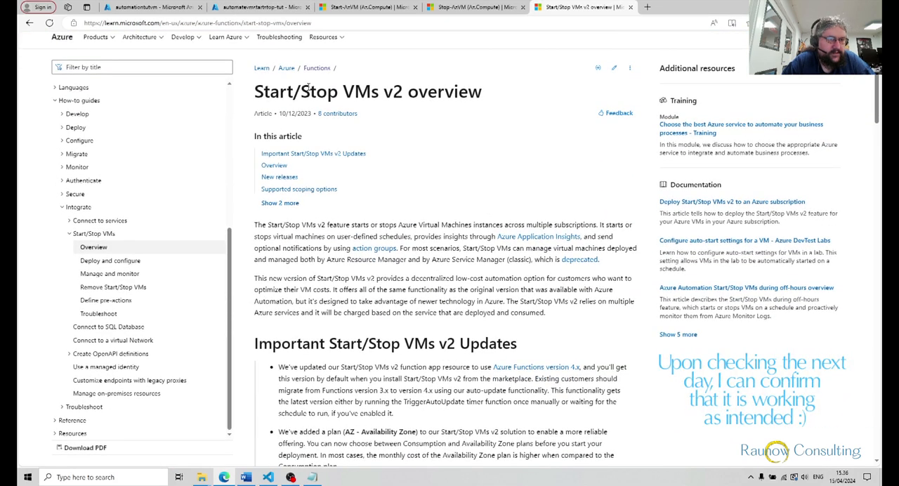